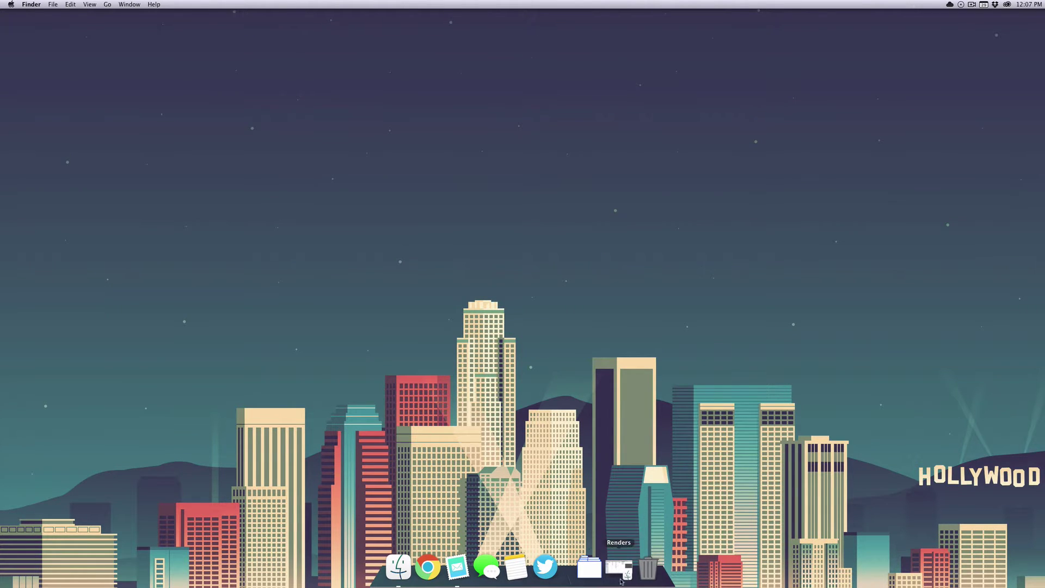
# Preview the example renders Extended Hand.png, Grid of Polys.png and Human_white.png full-size in Quick Look.
pyautogui.click(619, 568)
pyautogui.press('space')
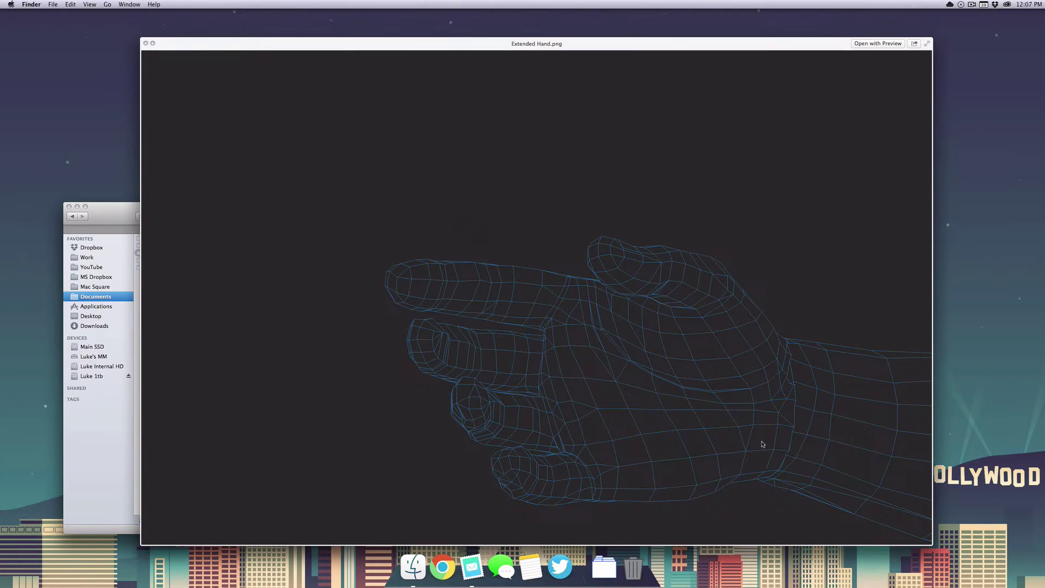
pyautogui.press('Down')
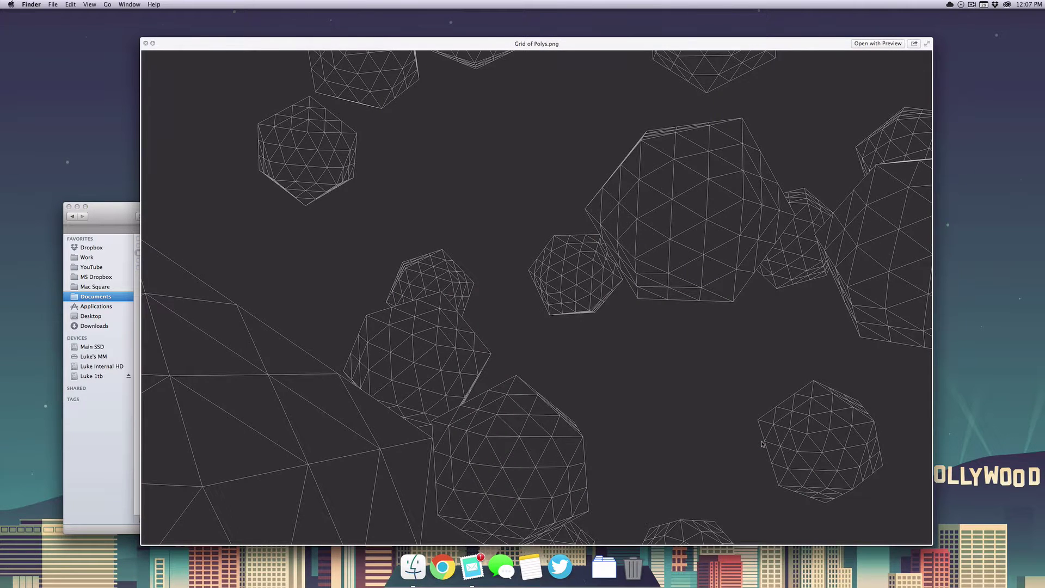
pyautogui.press('Down')
pyautogui.press('Down')
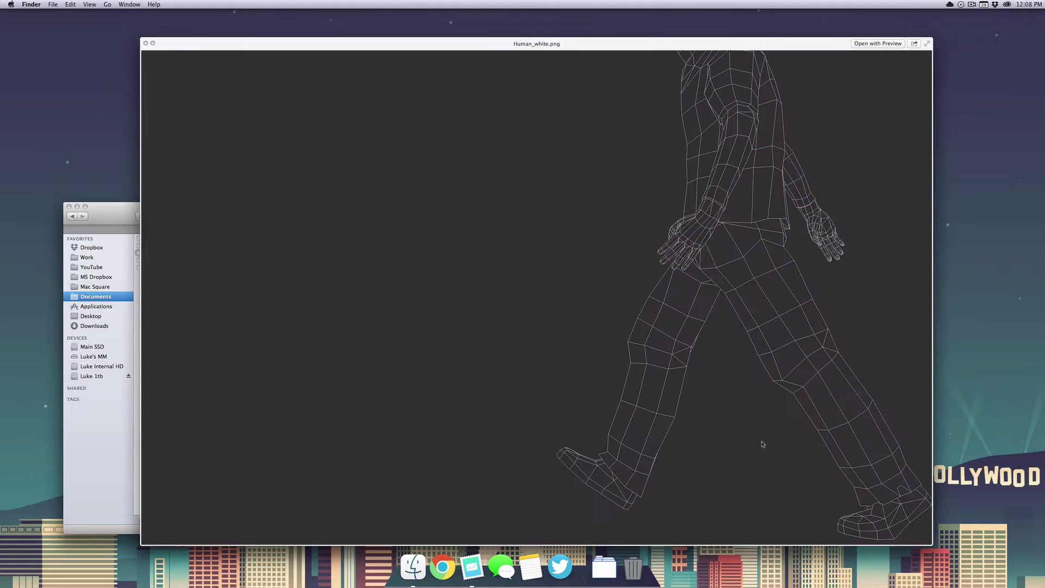
pyautogui.press('Down')
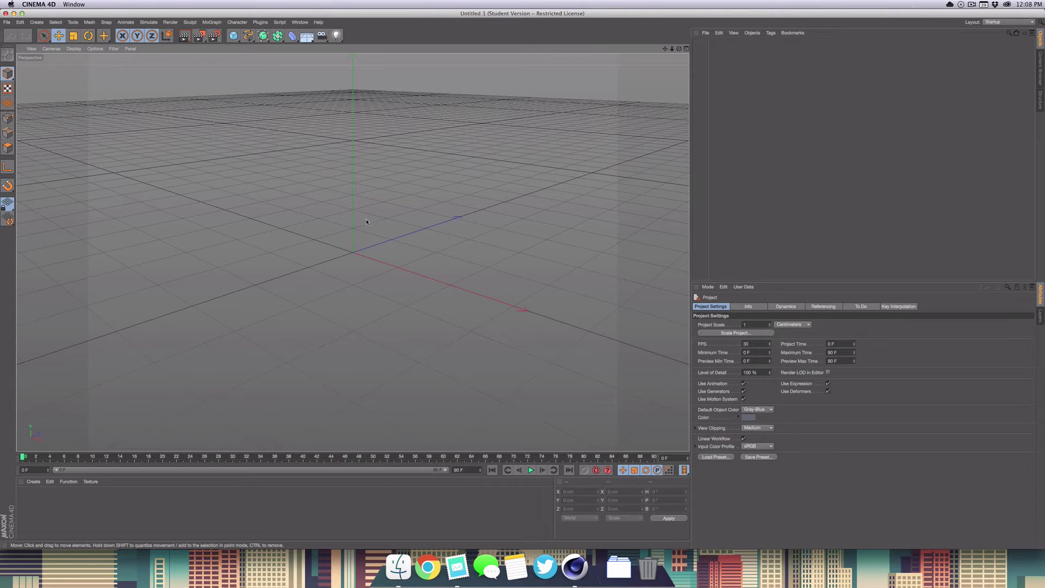
# Set the Render Settings output width to 1920 and height to 1080 pixels.
pyautogui.click(214, 36)
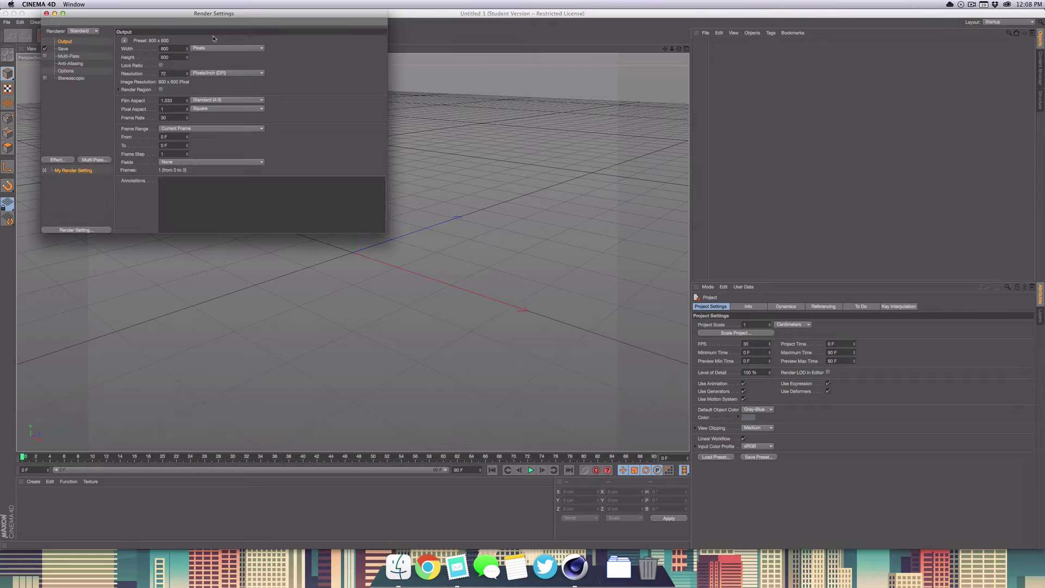
pyautogui.moveTo(169, 25); pyautogui.dragTo(260, 151)
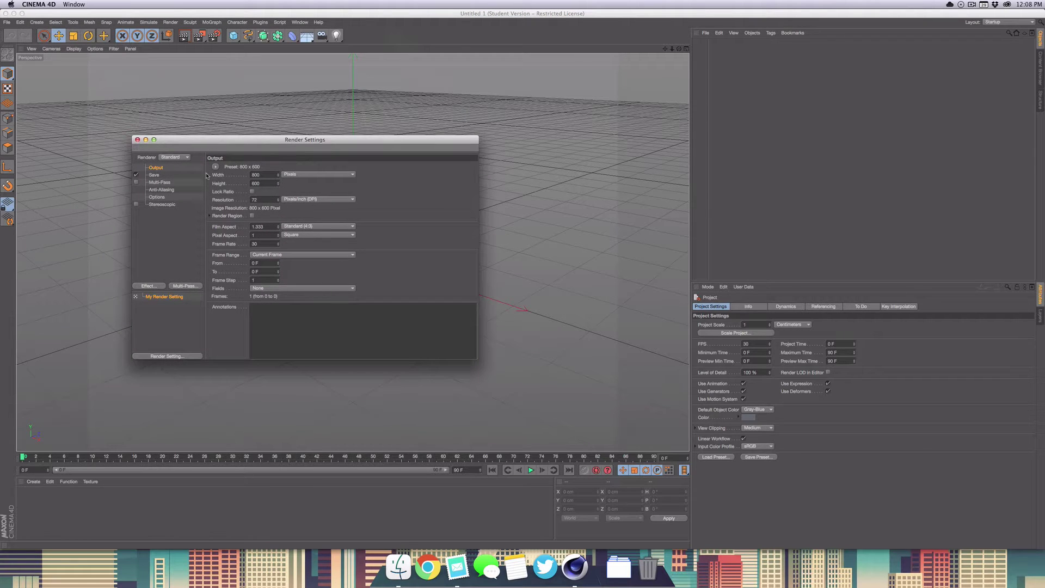
pyautogui.doubleClick(259, 175)
pyautogui.write('1920')
pyautogui.doubleClick(256, 184)
pyautogui.write('1')
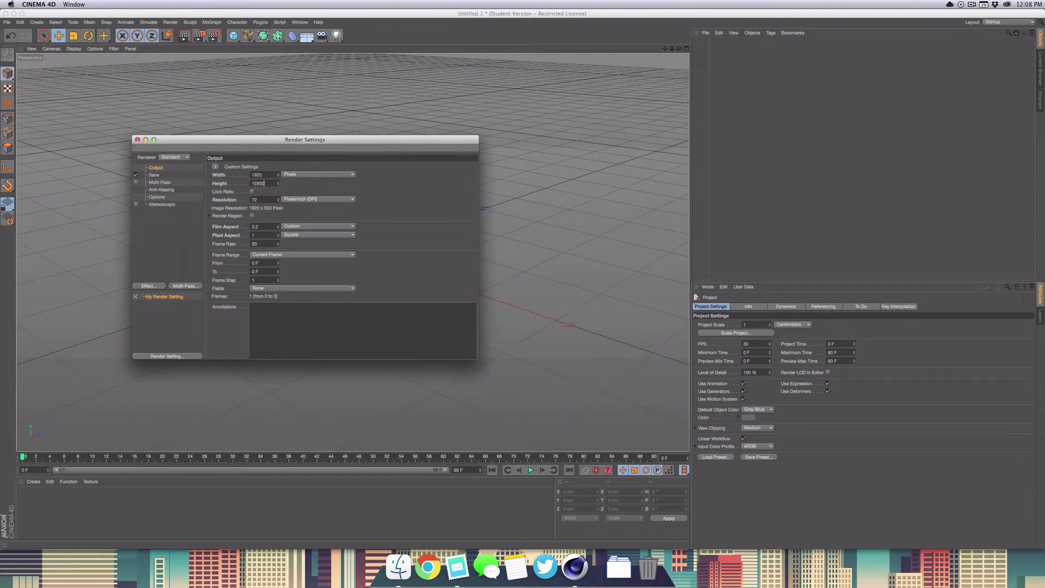
pyautogui.write('080')
pyautogui.press('Return')
pyautogui.click(137, 140)
pyautogui.keyDown('alt'); pyautogui.moveTo(352, 245); pyautogui.dragTo(353, 252); pyautogui.keyUp('alt')
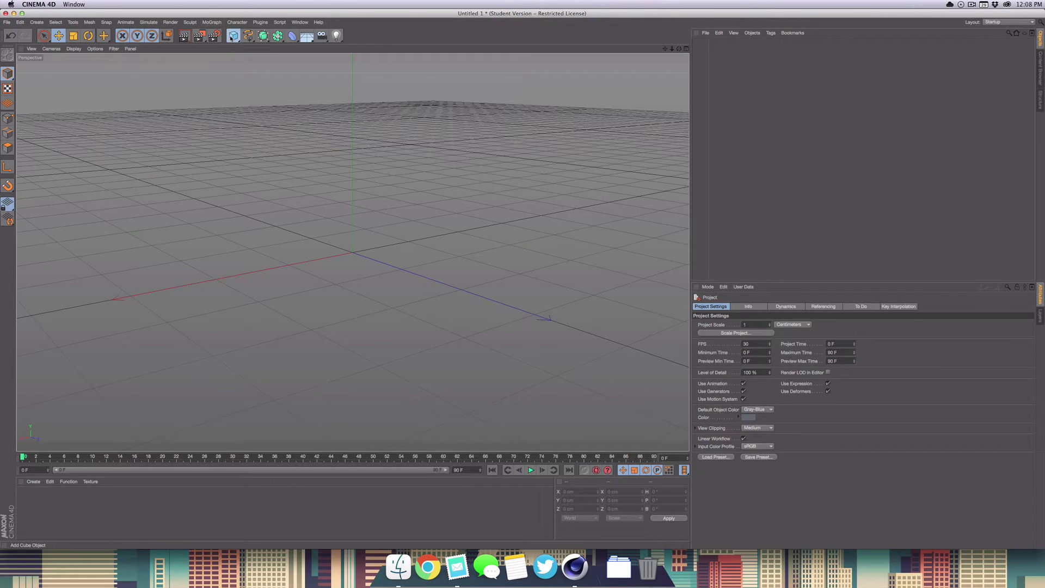
# Add a Landscape object and, after trying other seeds, set its Seed to 0.
pyautogui.click(231, 37)
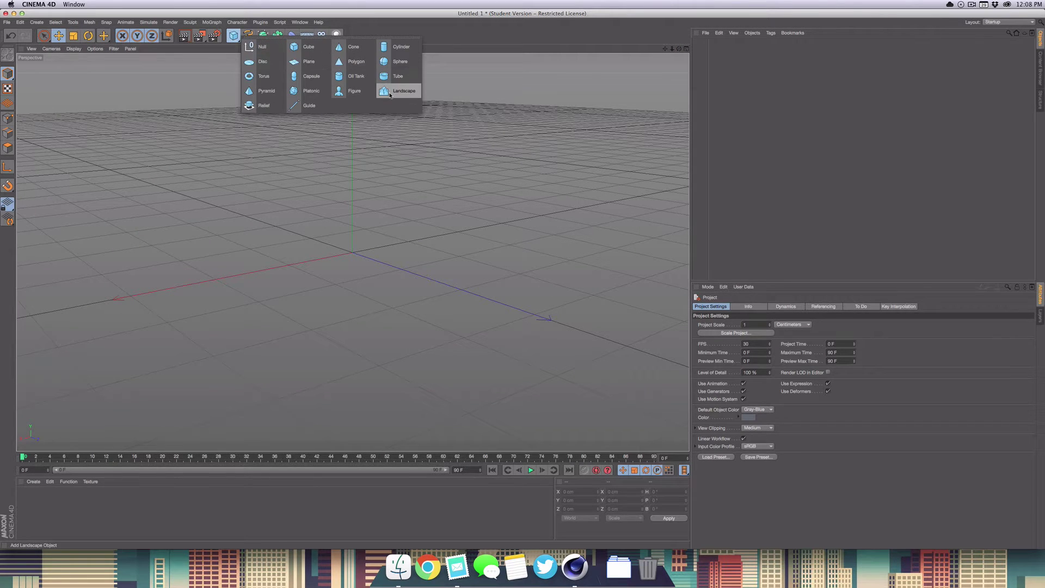
pyautogui.click(390, 94)
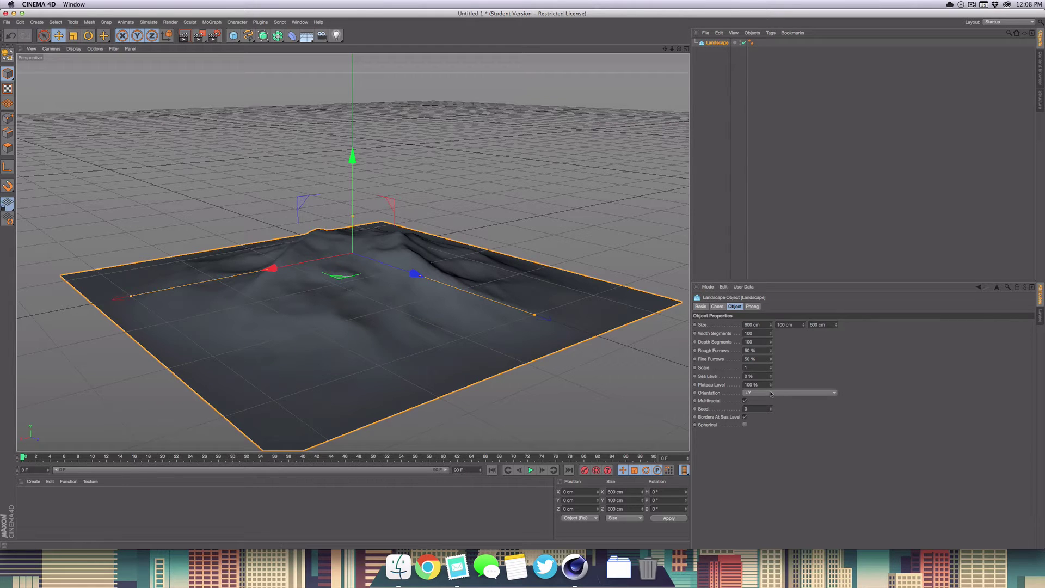
pyautogui.moveTo(770, 412); pyautogui.dragTo(771, 381)
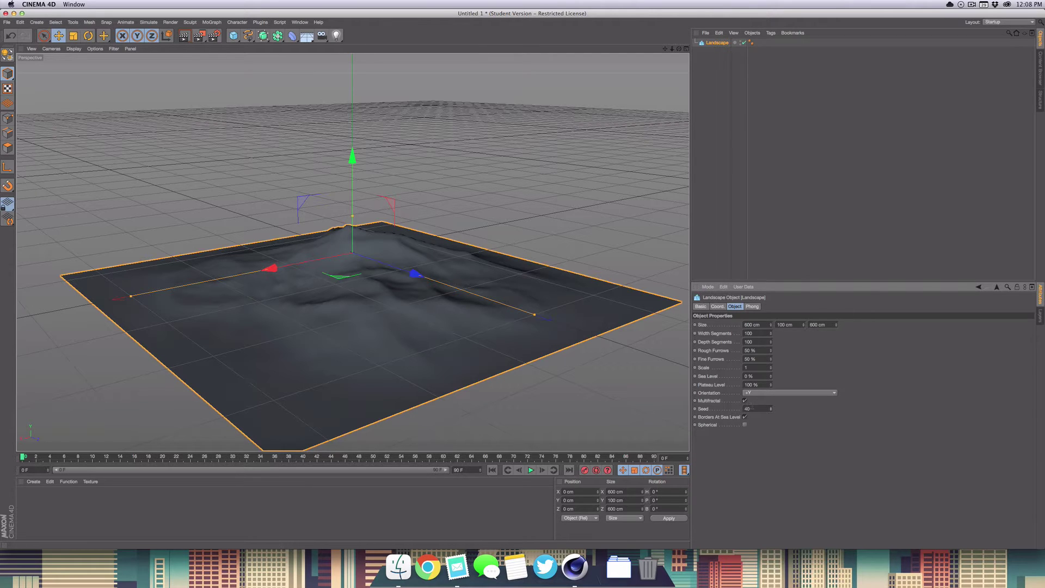
pyautogui.write('0')
pyautogui.press('Return')
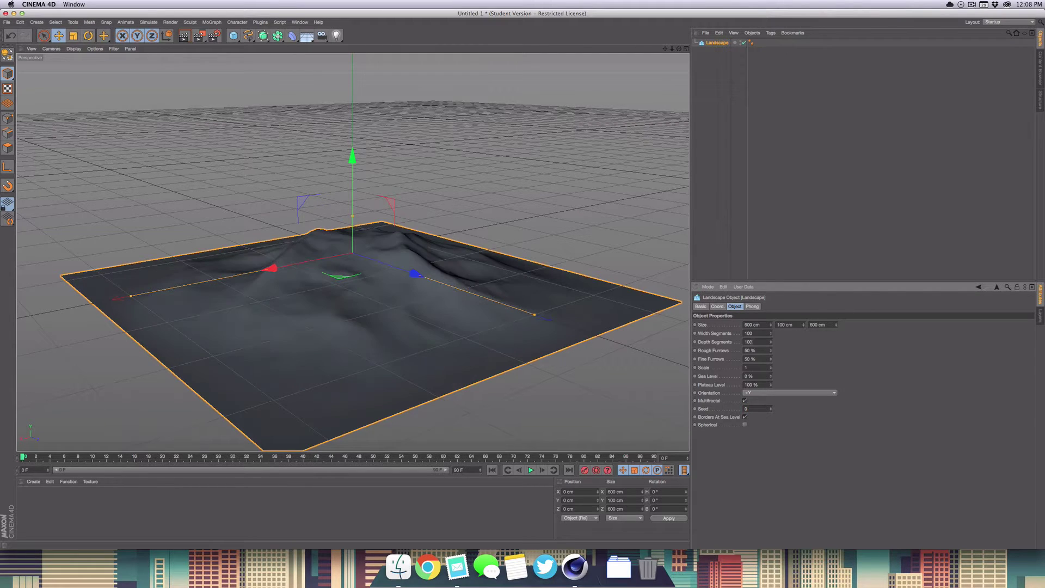
# Raise the landscape's Size Y to 250 cm.
pyautogui.keyDown('alt'); pyautogui.moveTo(544, 322); pyautogui.dragTo(460, 321); pyautogui.keyUp('alt')
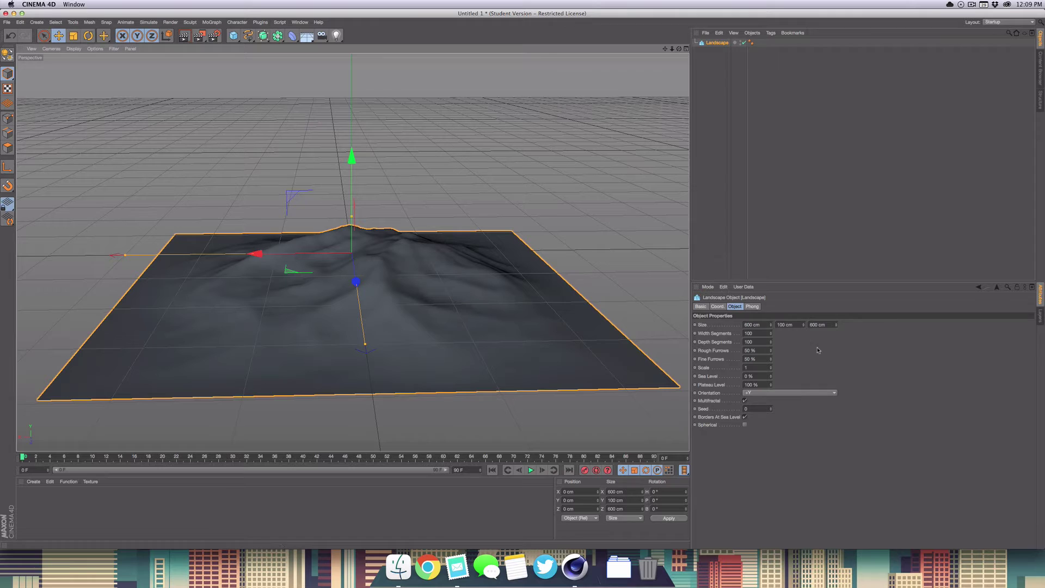
pyautogui.moveTo(804, 325); pyautogui.dragTo(803, 300)
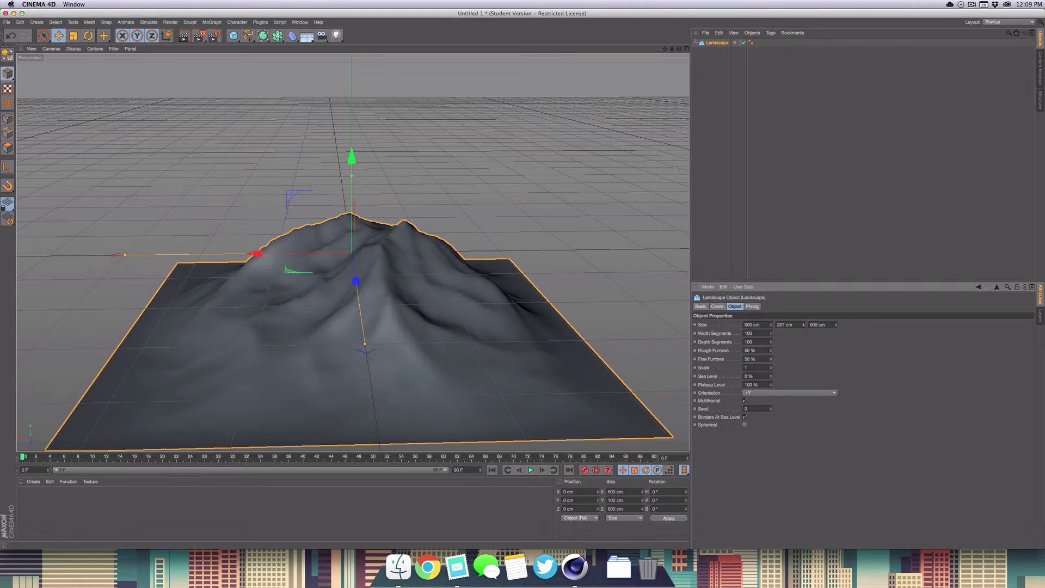
pyautogui.doubleClick(787, 324)
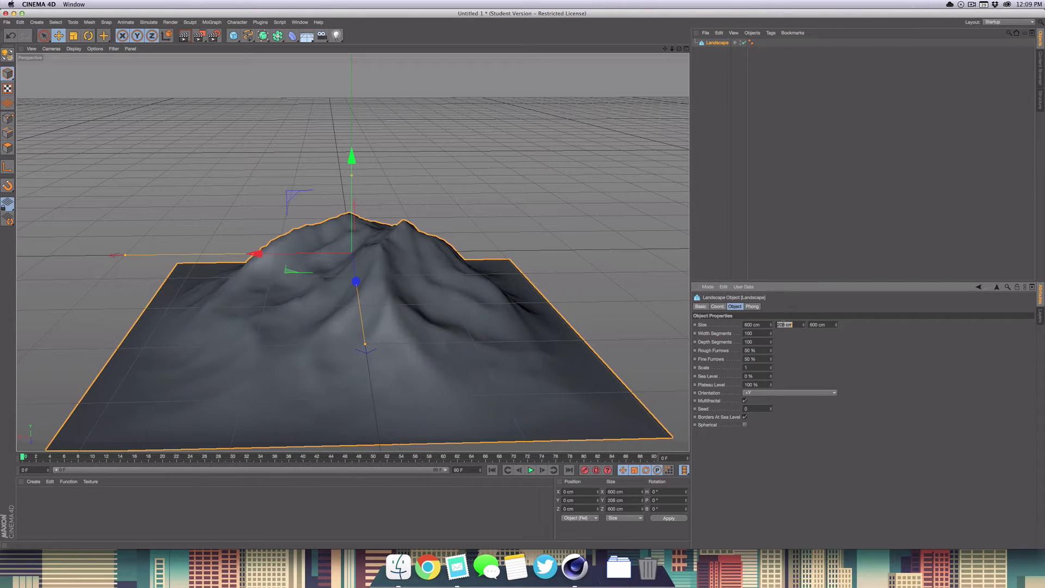
pyautogui.write('250')
pyautogui.press('Return')
pyautogui.moveTo(679, 49); pyautogui.dragTo(684, 109)
pyautogui.click(704, 131)
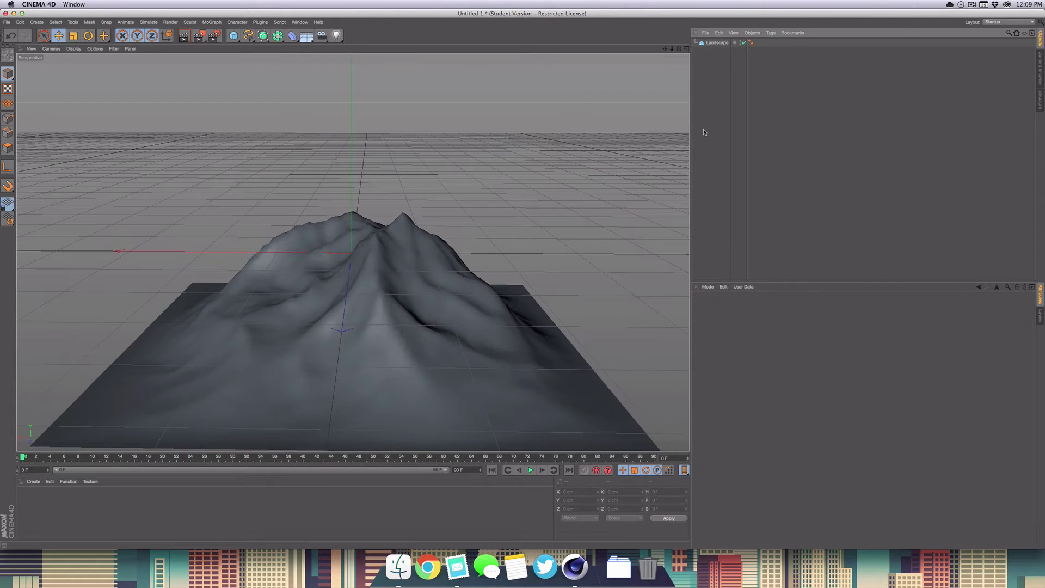
# Delete the Landscape's Phong tag and parent new Displacer and Polygon Reduction deformers under it.
pyautogui.click(751, 42)
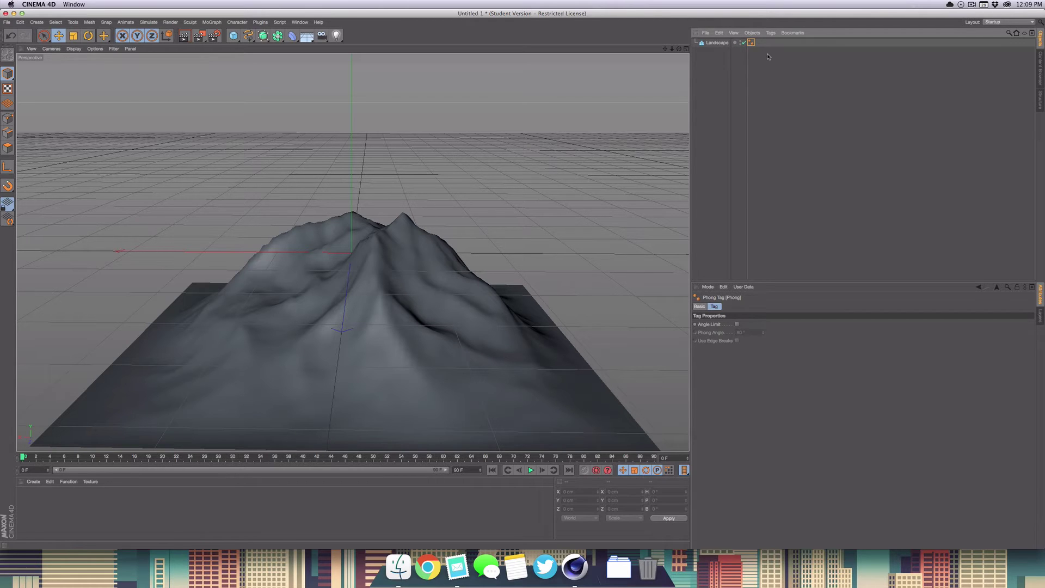
pyautogui.press('BackSpace')
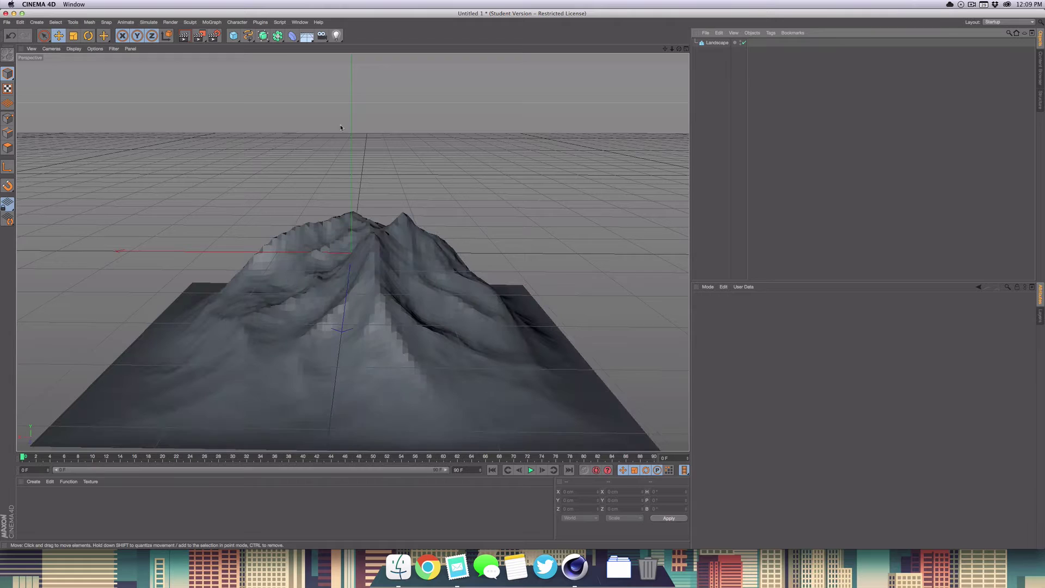
pyautogui.click(292, 36)
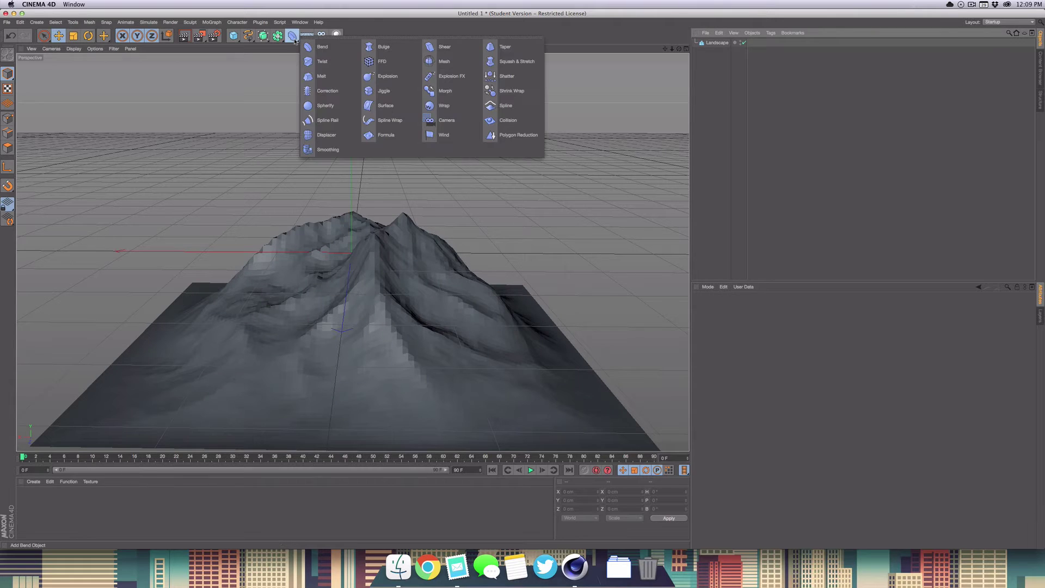
pyautogui.click(326, 134)
pyautogui.click(292, 37)
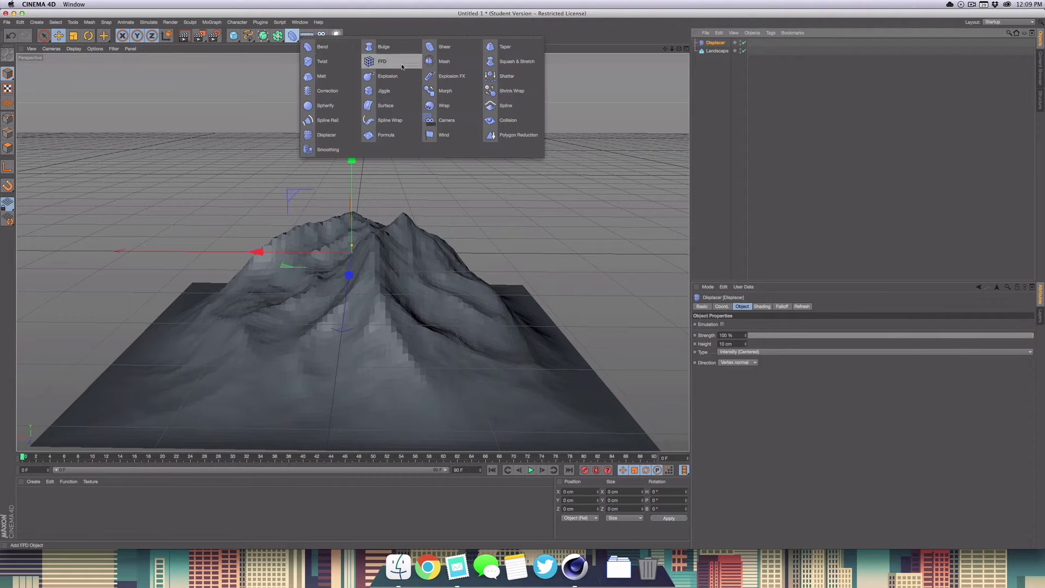
pyautogui.click(495, 135)
pyautogui.keyDown('ctrl'); pyautogui.click(716, 51); pyautogui.keyUp('ctrl')
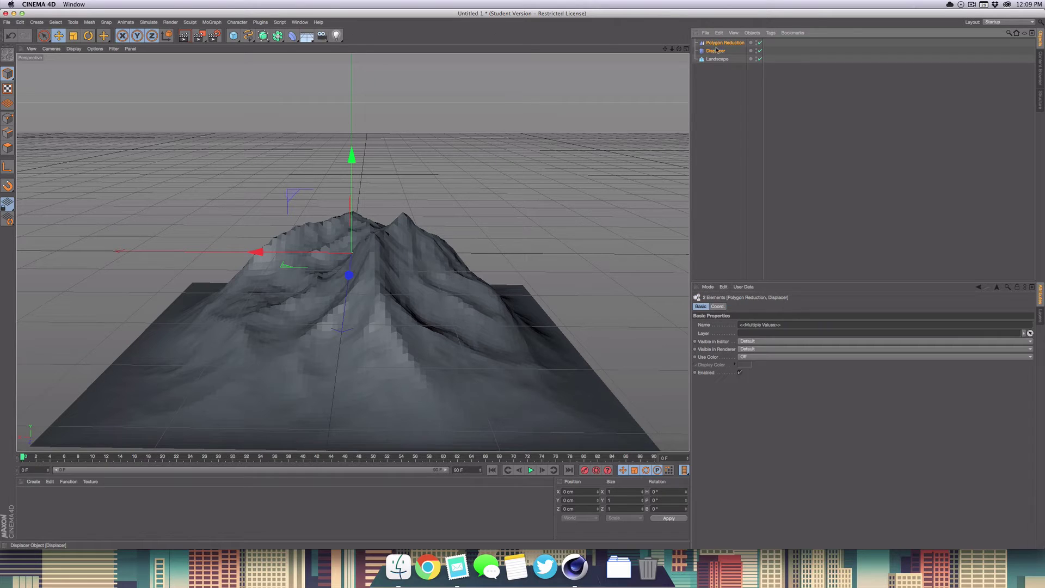
pyautogui.moveTo(719, 43); pyautogui.dragTo(720, 58)
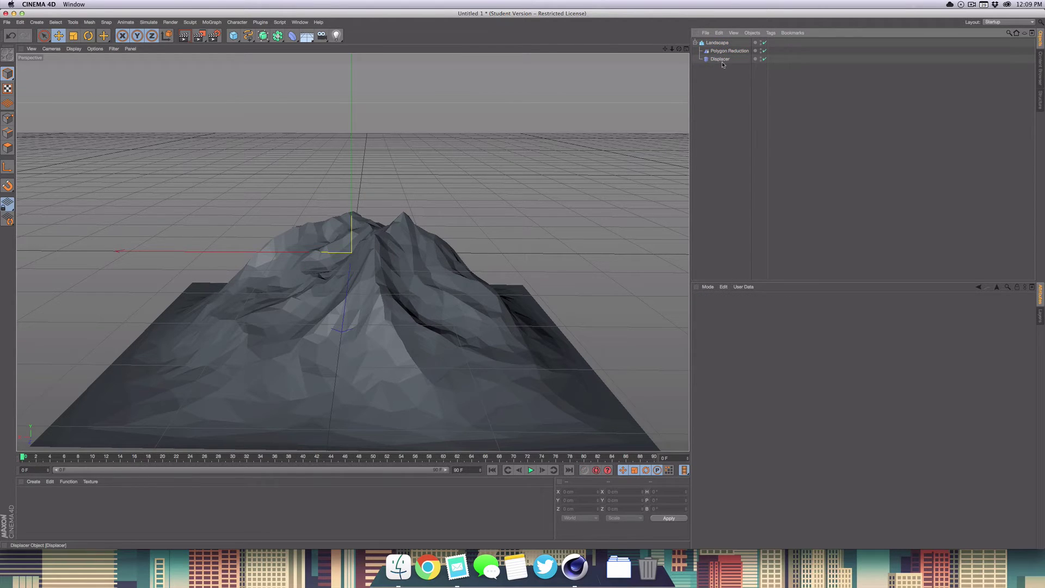
# Set the Displacer's Shading shader to Noise.
pyautogui.click(721, 59)
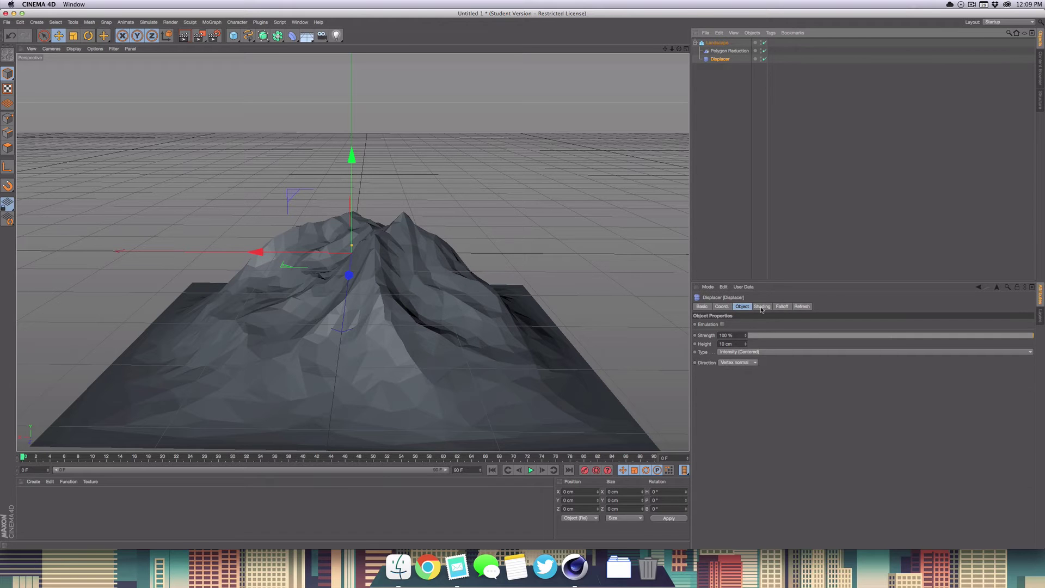
pyautogui.click(761, 307)
pyautogui.click(719, 333)
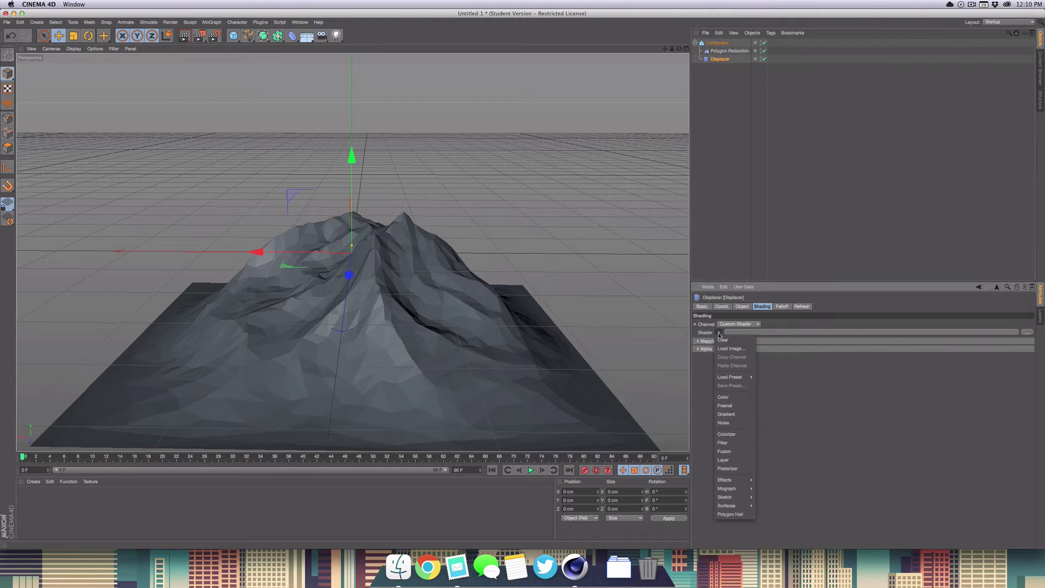
pyautogui.click(732, 428)
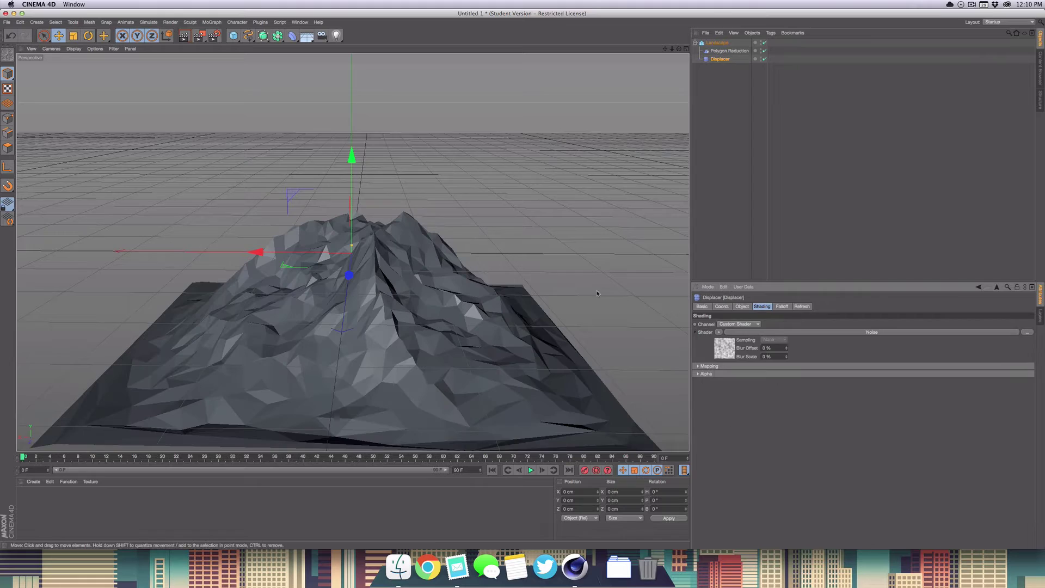
pyautogui.click(695, 43)
pyautogui.click(695, 43)
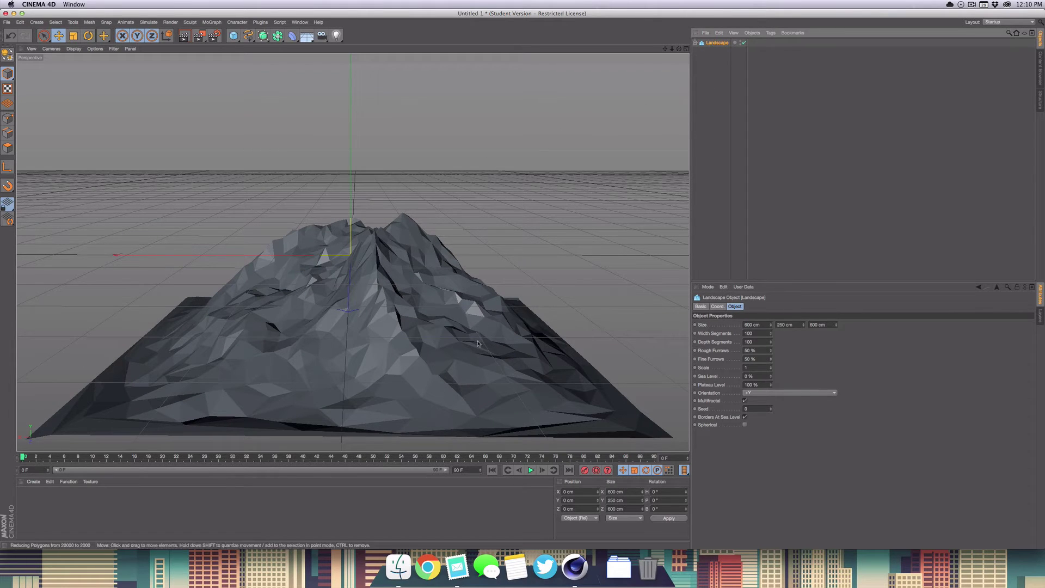
# Stretch and raise the landscape, then duplicate it.
pyautogui.moveTo(351, 164); pyautogui.dragTo(352, 131)
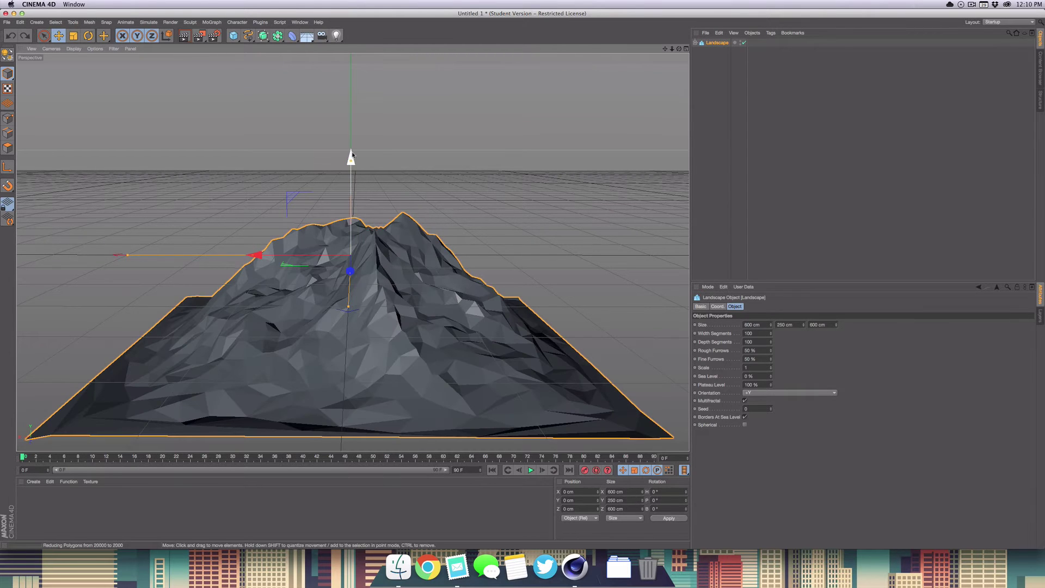
pyautogui.moveTo(353, 145); pyautogui.dragTo(369, 57)
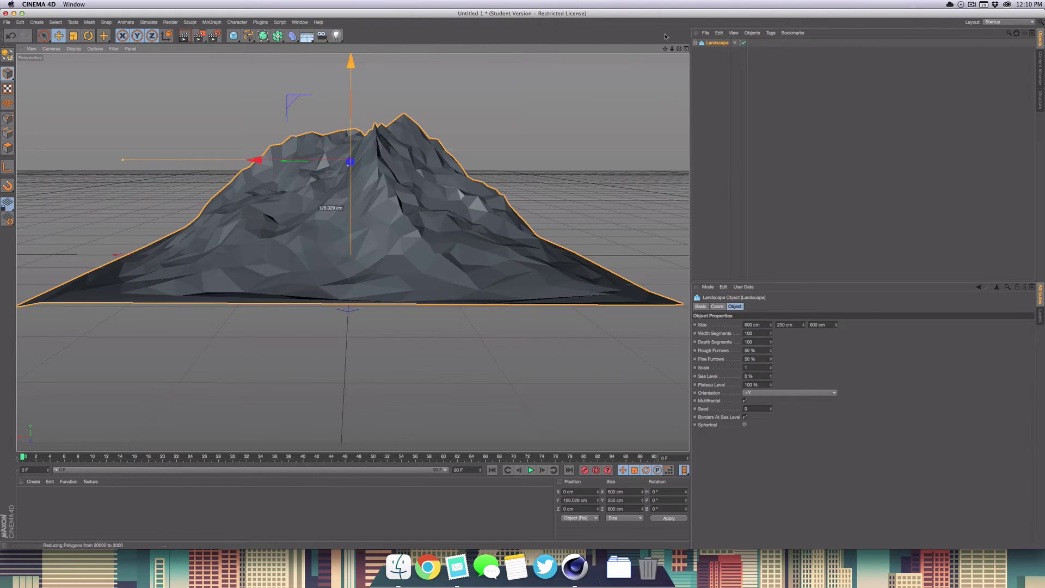
pyautogui.moveTo(665, 48); pyautogui.dragTo(668, 96)
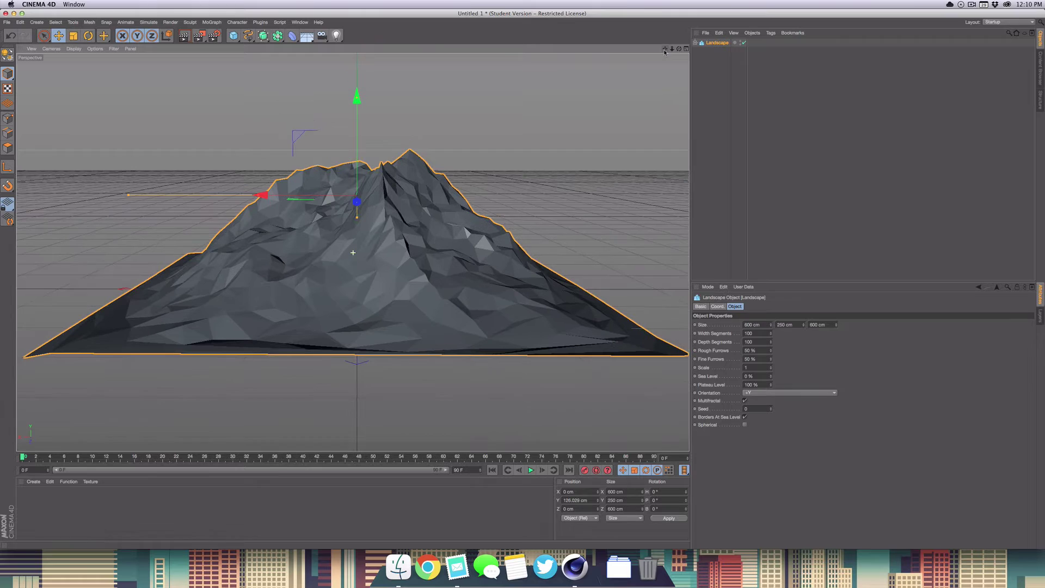
pyautogui.press('super+c')
pyautogui.press('super+v')
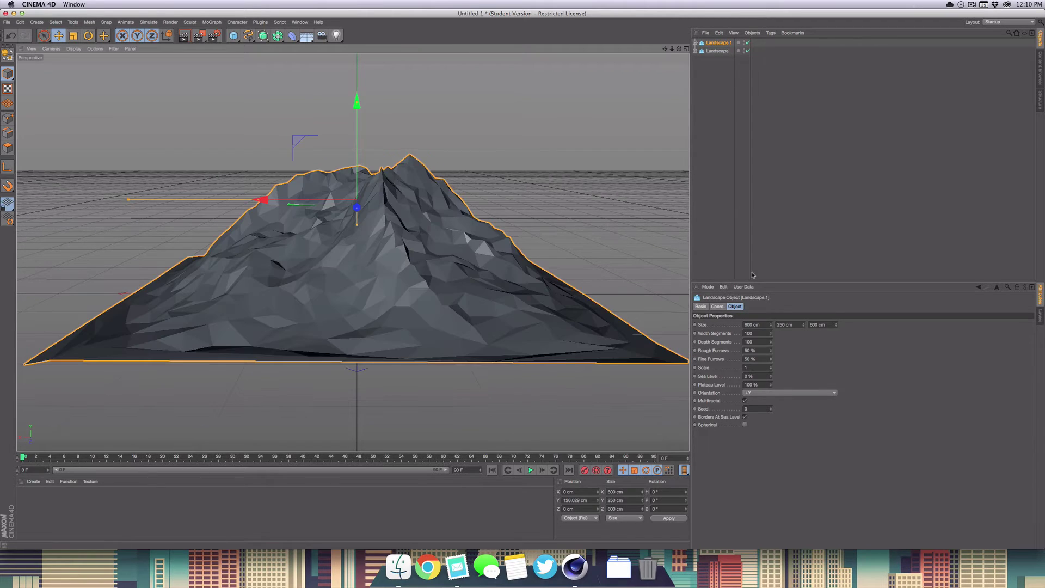
# Flip the copy 180° in bank rotation and set its Y position to 300 cm.
pyautogui.click(719, 307)
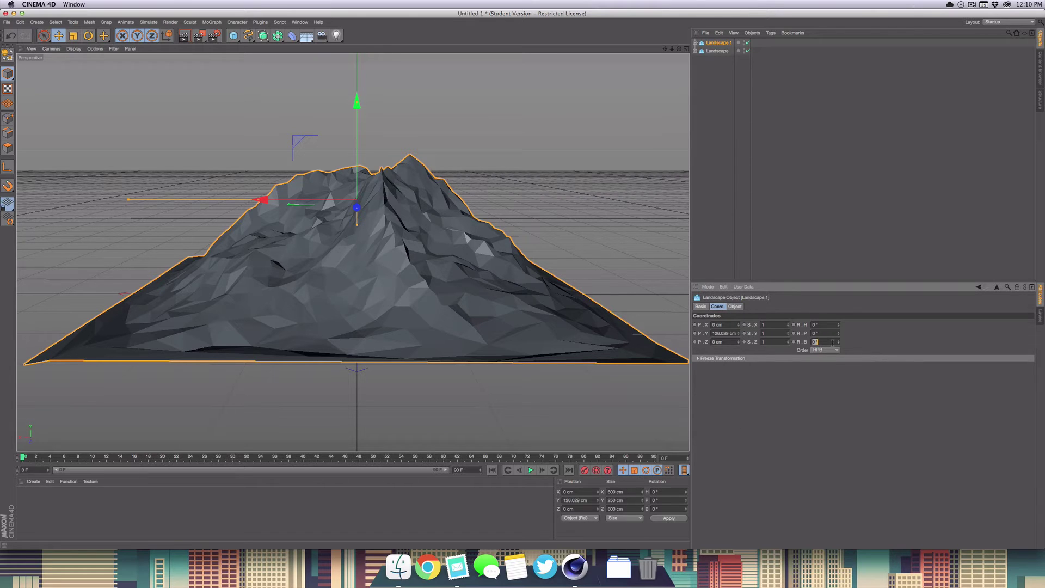
pyautogui.click(832, 342)
pyautogui.write('180')
pyautogui.press('Return')
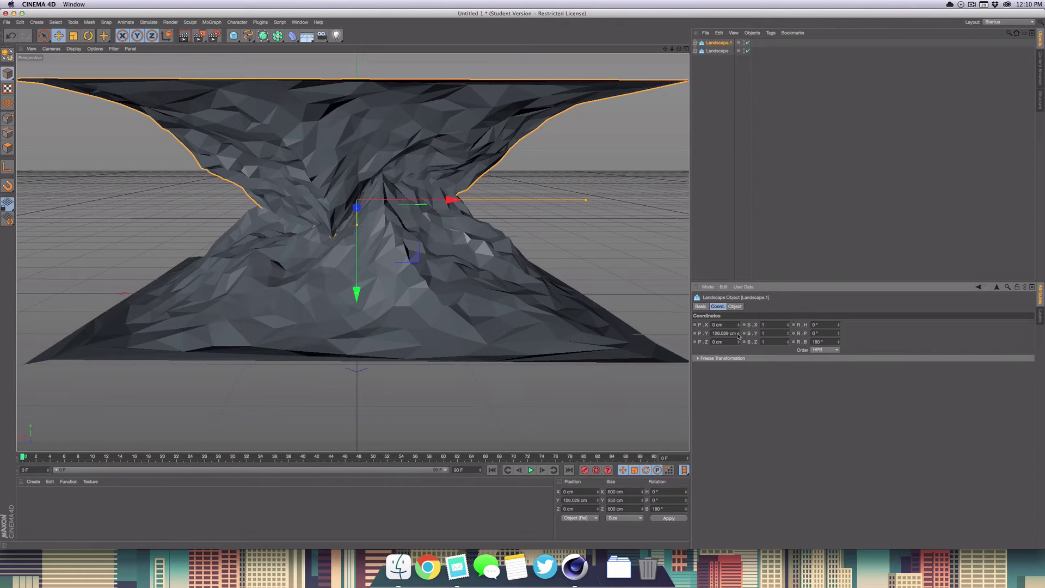
pyautogui.moveTo(738, 336); pyautogui.dragTo(739, 336)
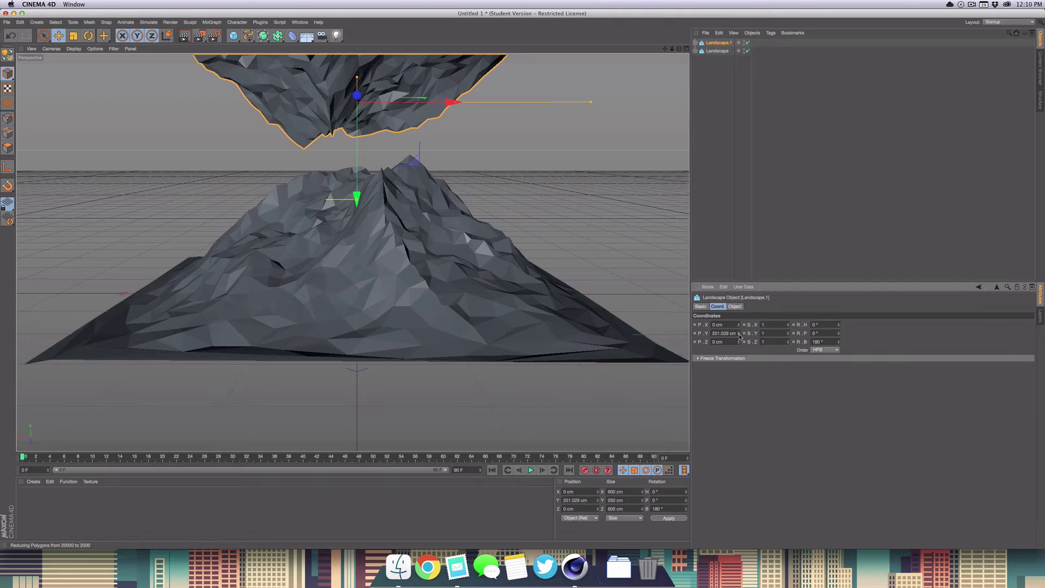
pyautogui.doubleClick(723, 334)
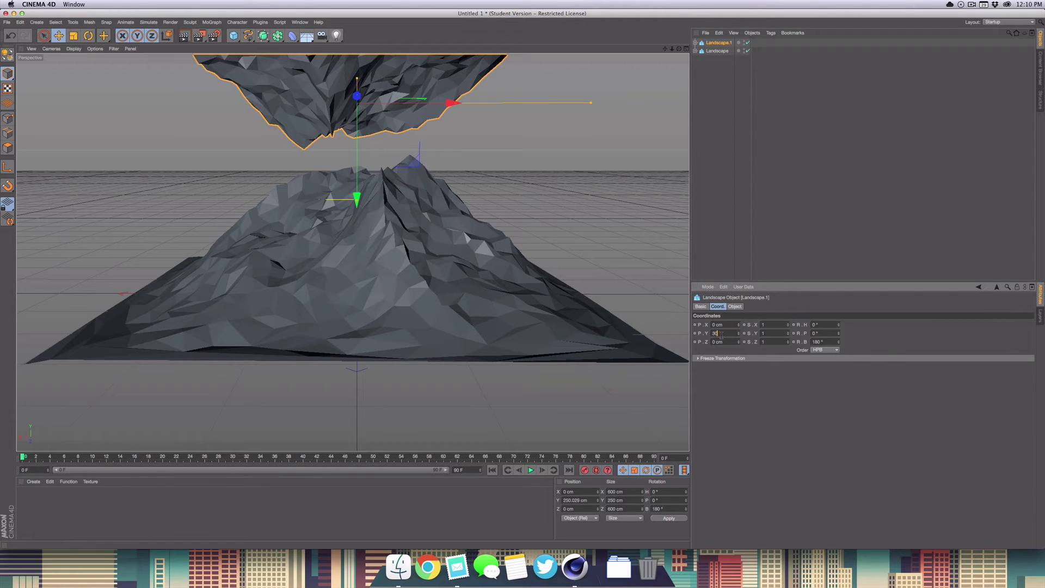
pyautogui.write('300')
pyautogui.press('Return')
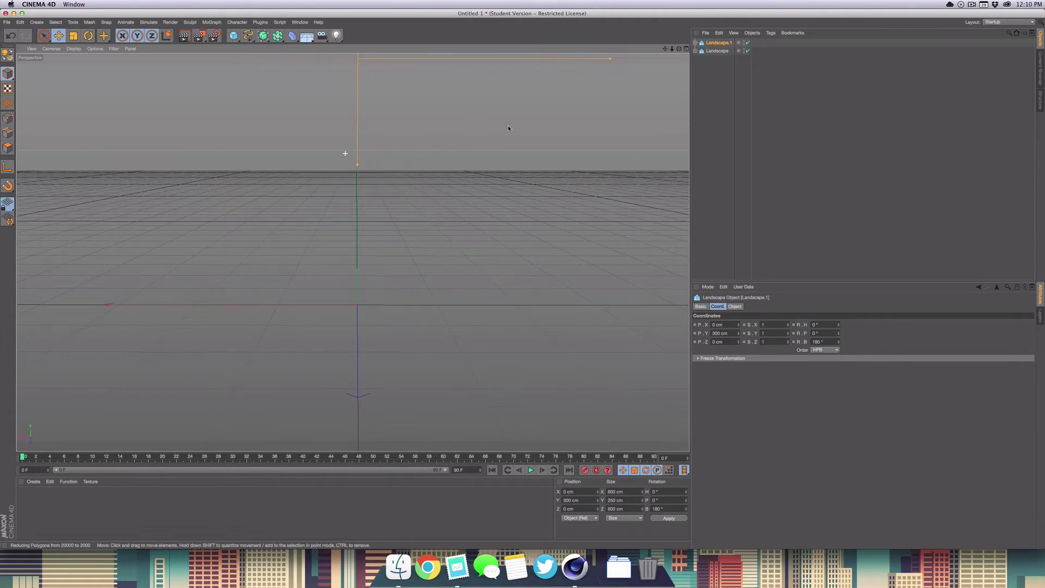
# Set the lower landscape's Polygon Reduction strength to 50%.
pyautogui.click(695, 51)
pyautogui.click(696, 43)
pyautogui.click(730, 76)
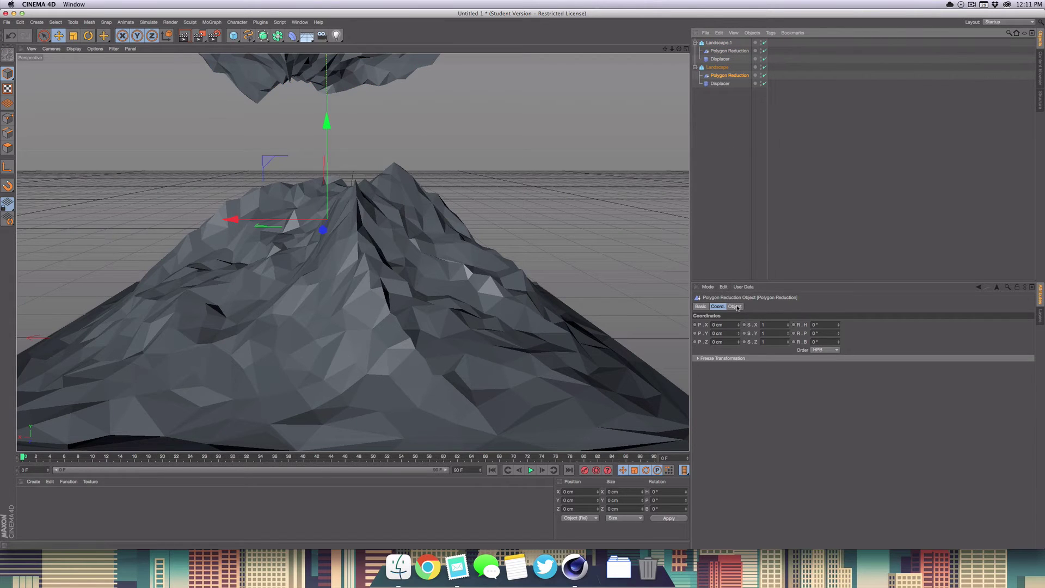
pyautogui.click(736, 307)
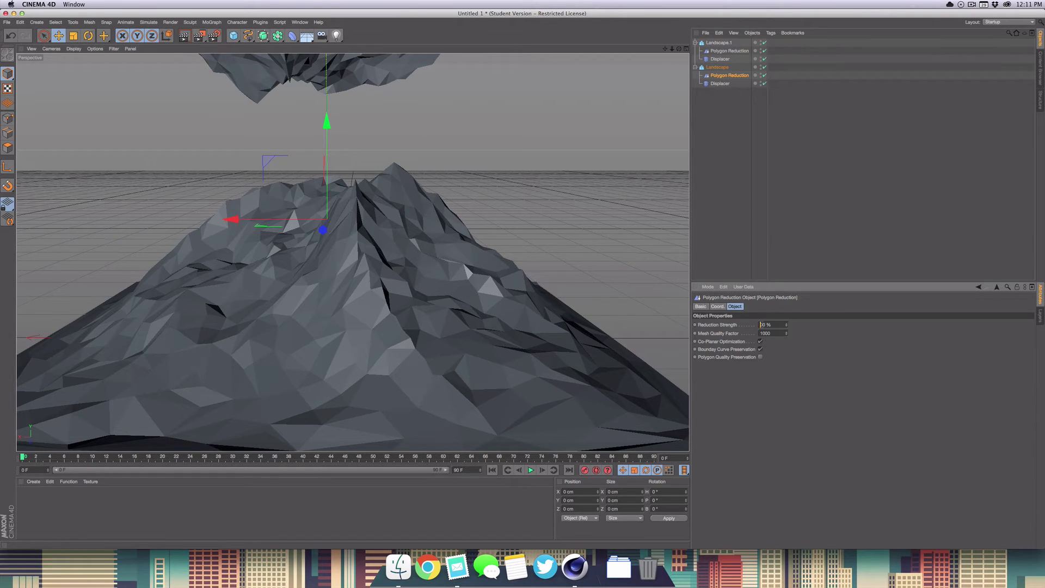
pyautogui.click(761, 324)
pyautogui.write('50')
pyautogui.press('Return')
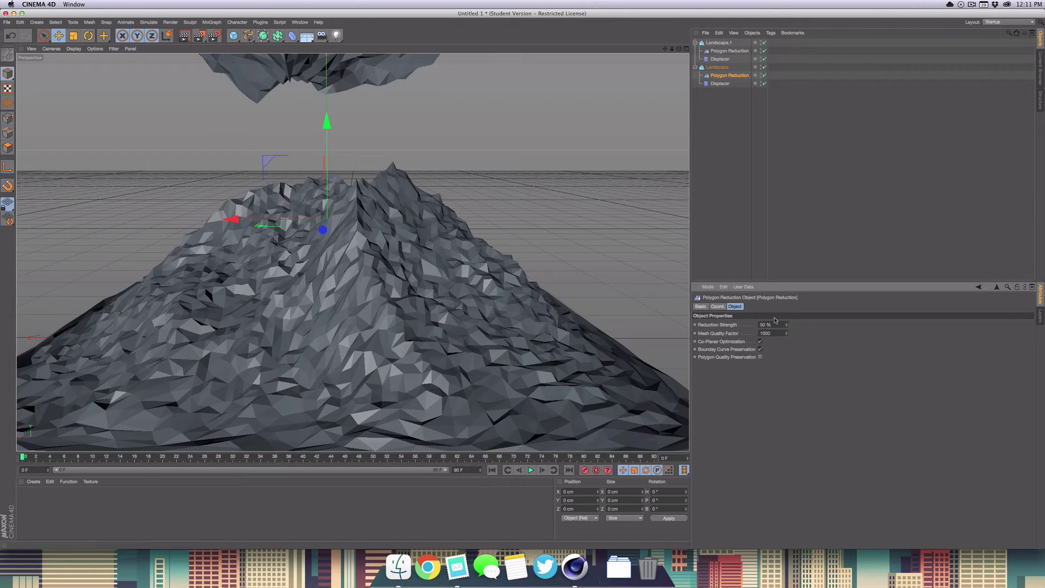
# Set the upper landscape's Polygon Reduction strength to 50%.
pyautogui.click(729, 50)
pyautogui.click(762, 324)
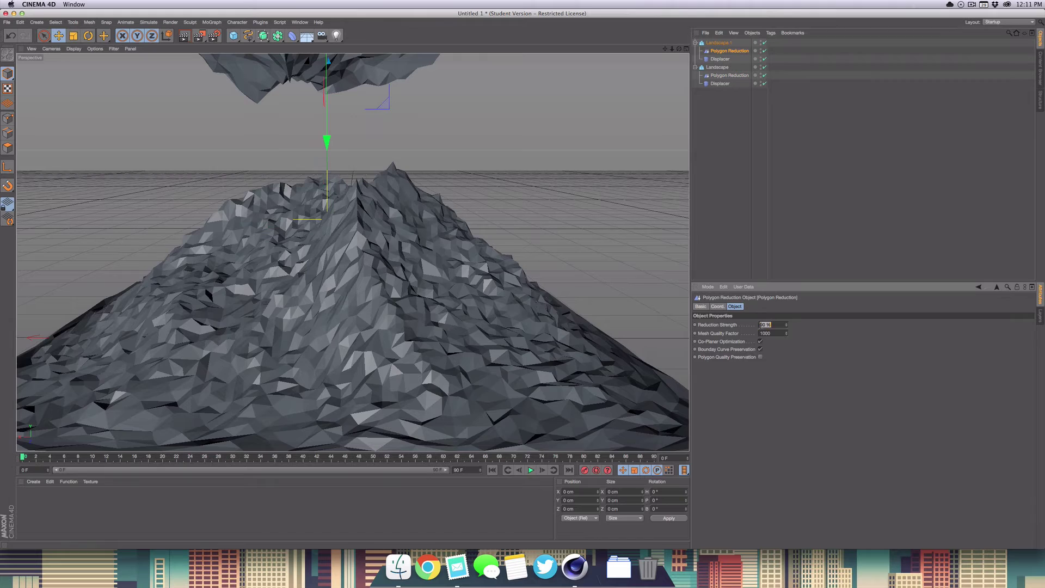
pyautogui.write('50')
pyautogui.press('Return')
pyautogui.click(562, 213)
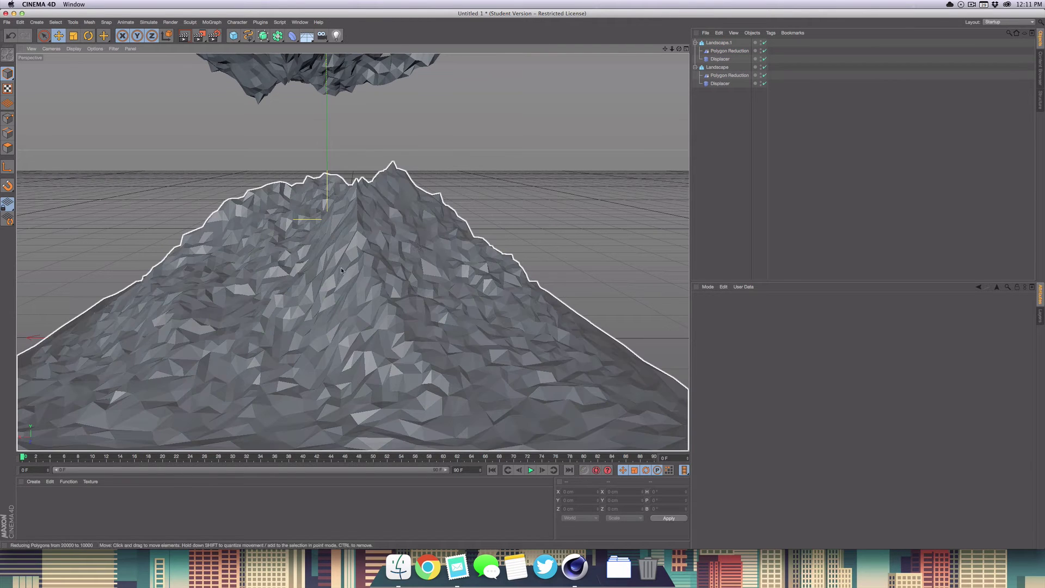
pyautogui.scroll(2, 594, 283)
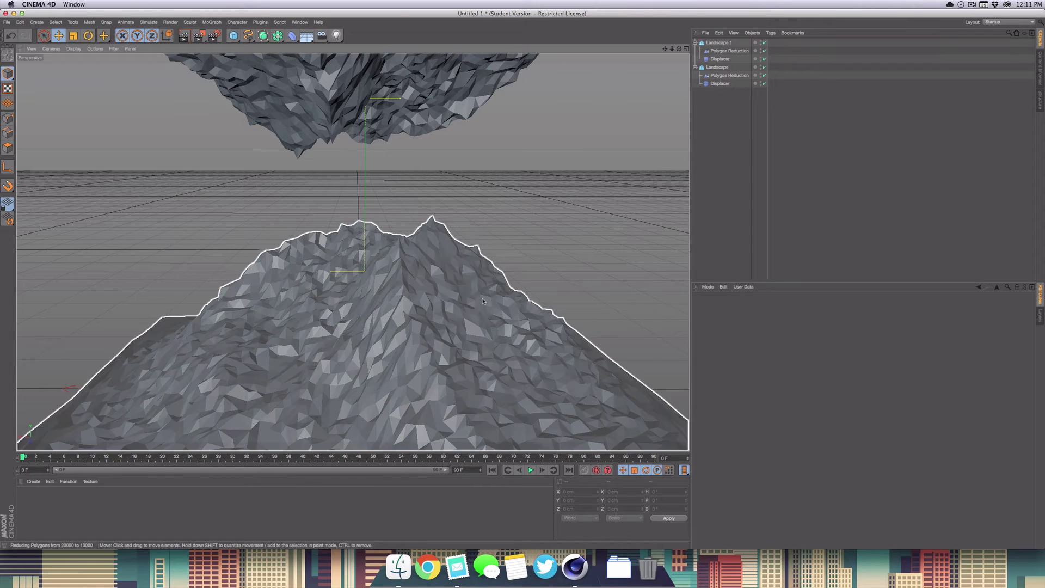
# Add a Cel Renderer effect from the Render Settings Effect list.
pyautogui.click(213, 35)
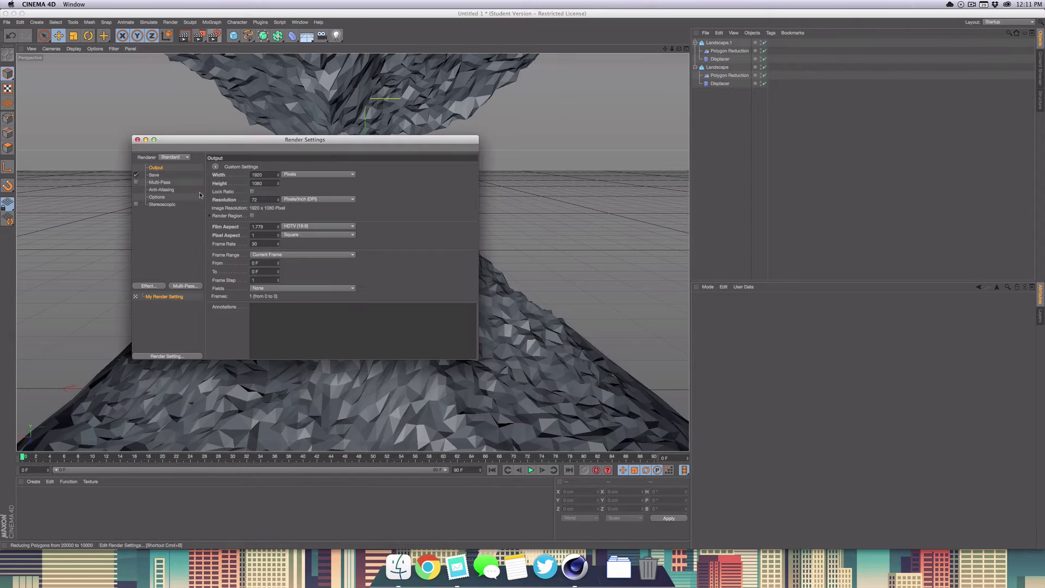
pyautogui.click(146, 287)
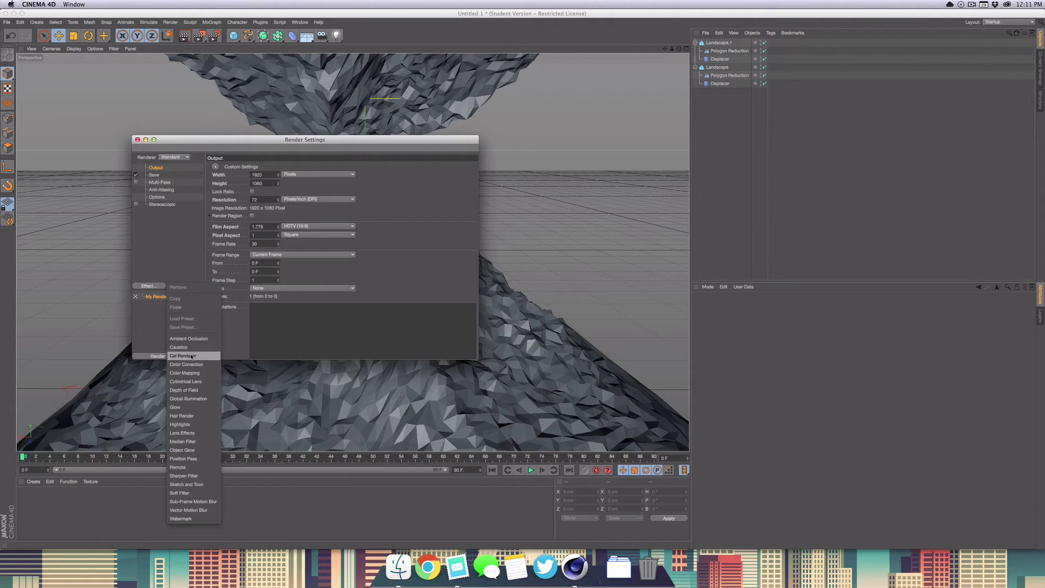
pyautogui.click(192, 358)
pyautogui.moveTo(261, 140); pyautogui.dragTo(819, 246)
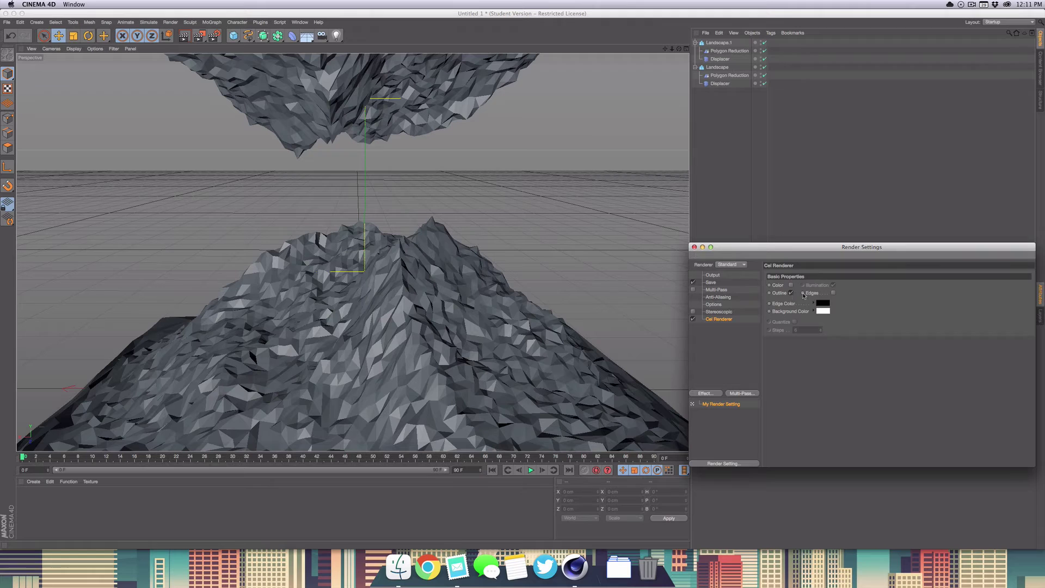
# Enable Cel Renderer Edges with a dark gray background and white edge color.
pyautogui.click(834, 295)
pyautogui.click(823, 312)
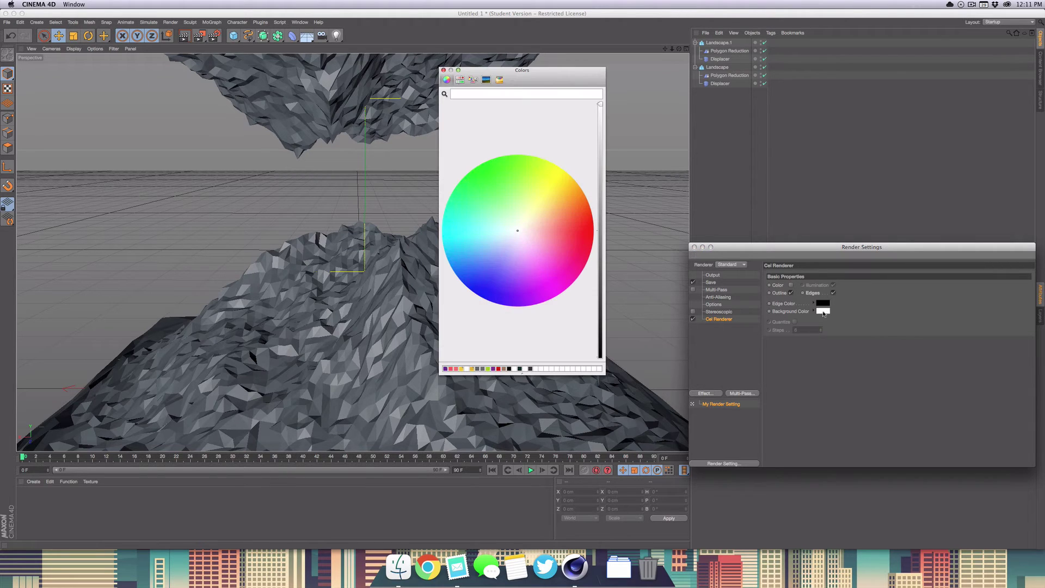
pyautogui.click(601, 309)
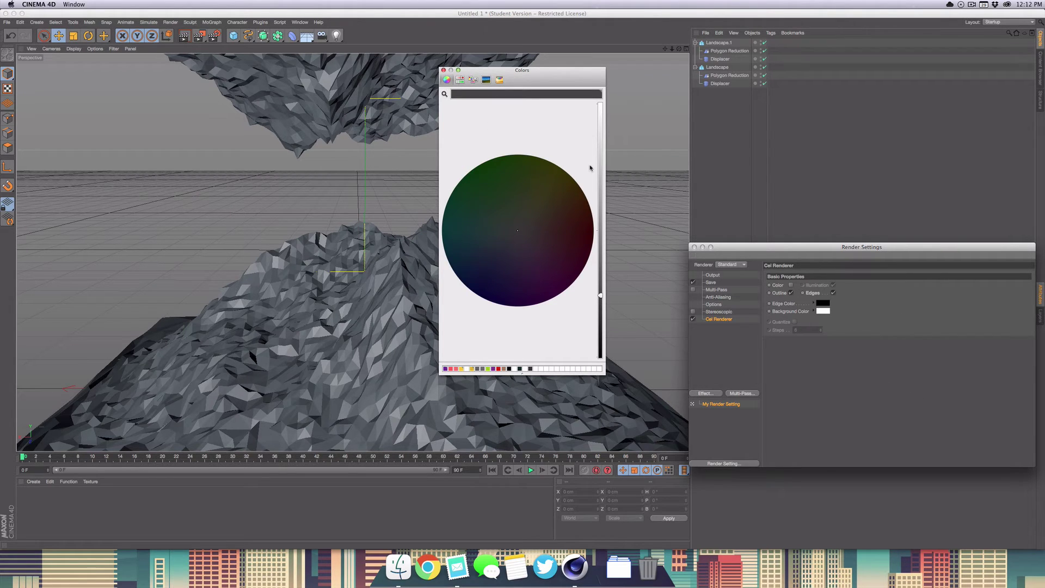
pyautogui.click(444, 70)
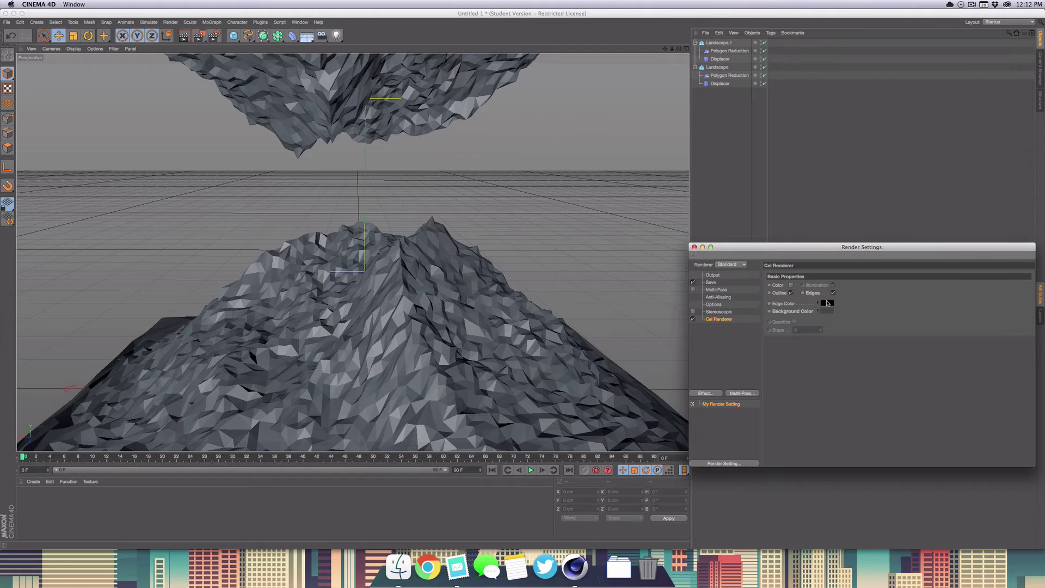
pyautogui.moveTo(823, 302); pyautogui.dragTo(824, 311)
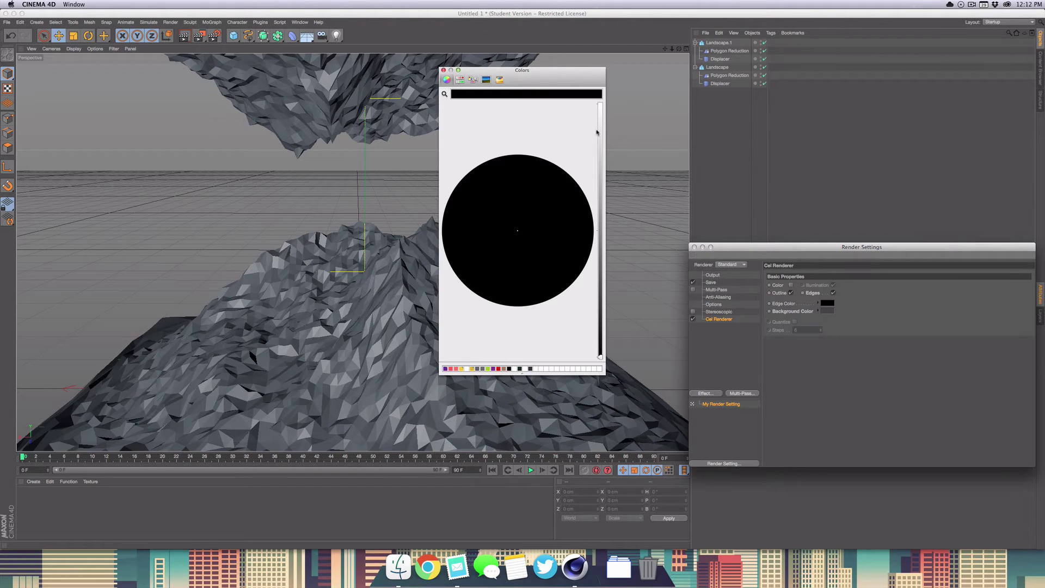
pyautogui.moveTo(601, 131); pyautogui.dragTo(598, 94)
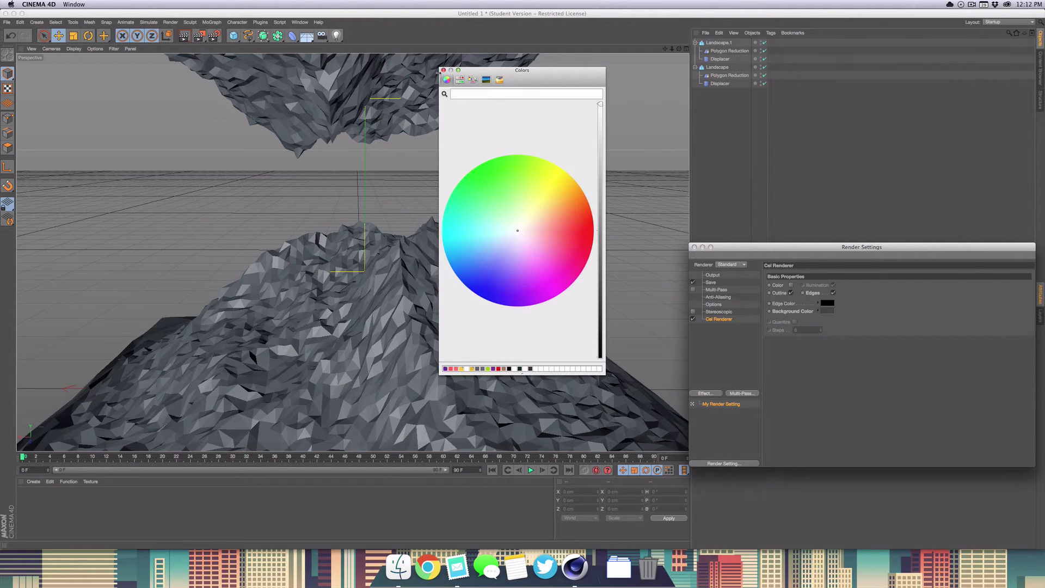
pyautogui.click(443, 70)
pyautogui.press('super+w')
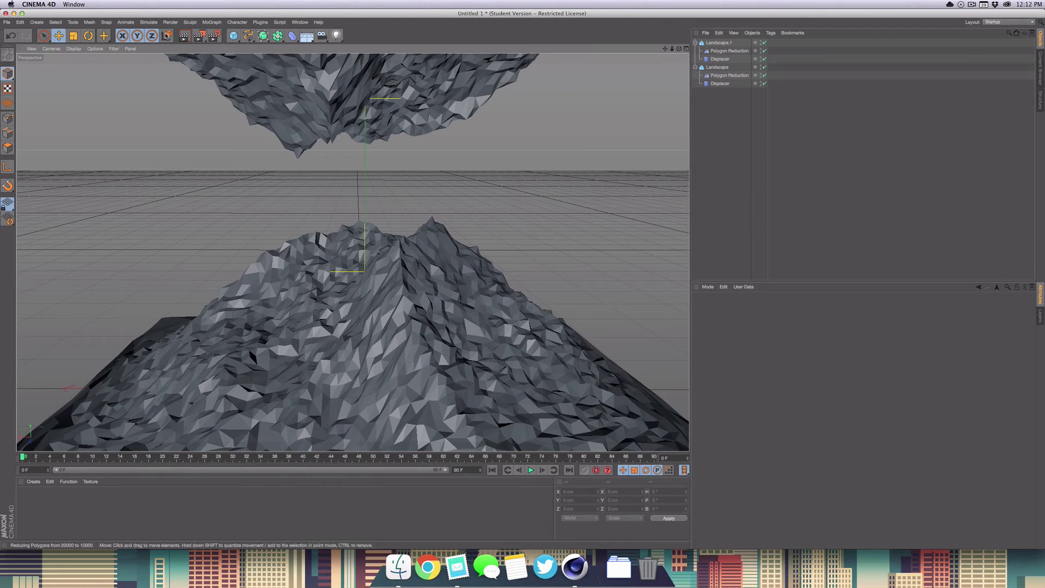
# Render the viewport to preview the white wireframe mountains on dark gray.
pyautogui.click(183, 36)
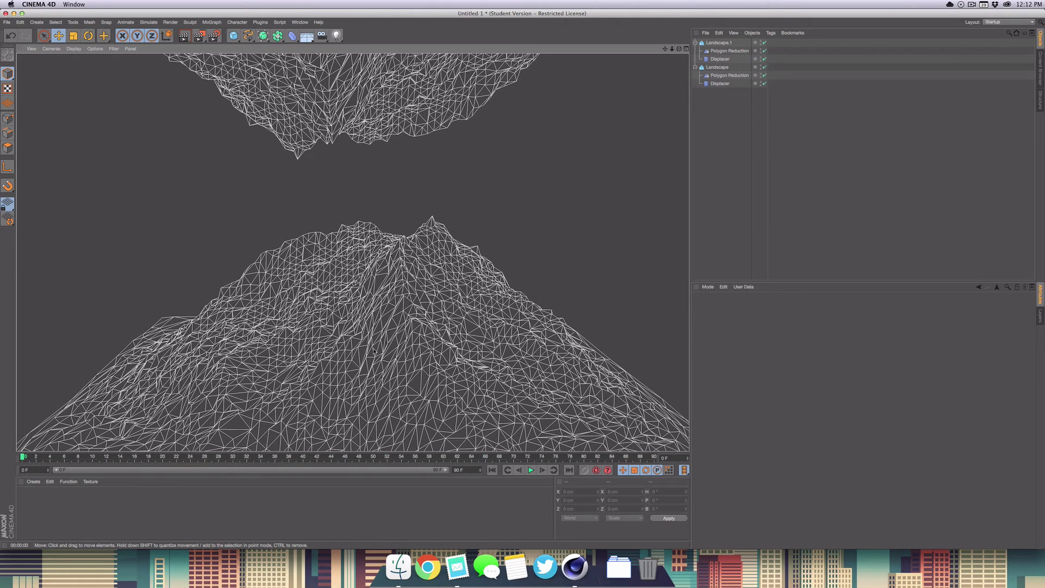
pyautogui.click(730, 75)
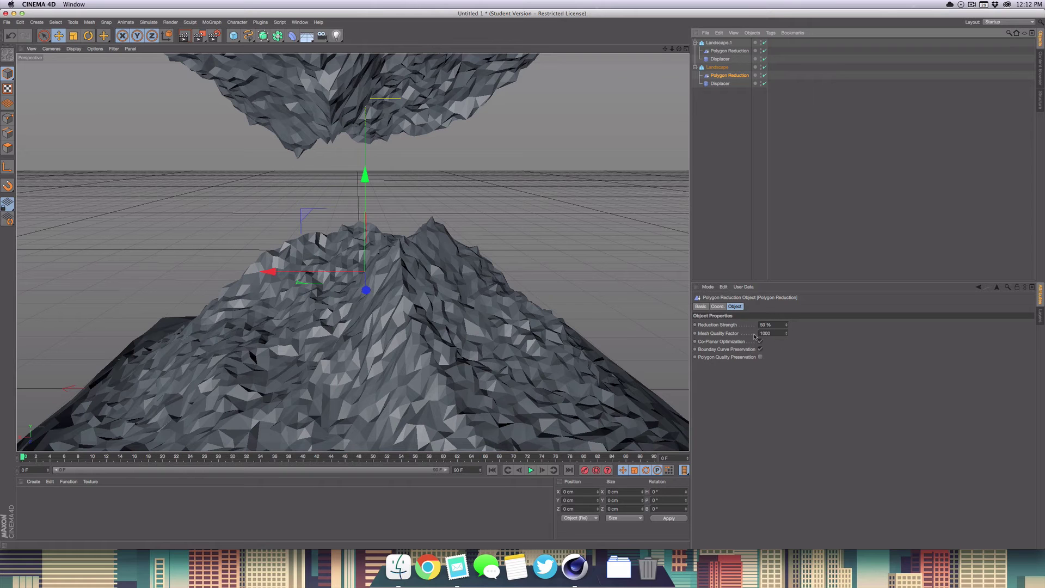
pyautogui.press('super+z')
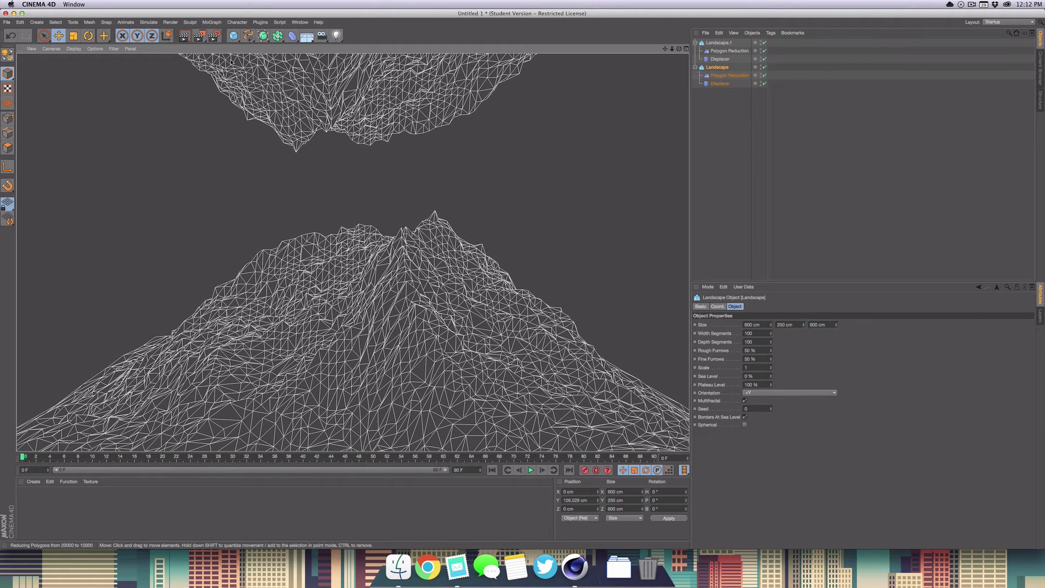
# Set the render Save format to JPEG.
pyautogui.click(214, 35)
pyautogui.moveTo(722, 246); pyautogui.dragTo(309, 242)
pyautogui.click(298, 272)
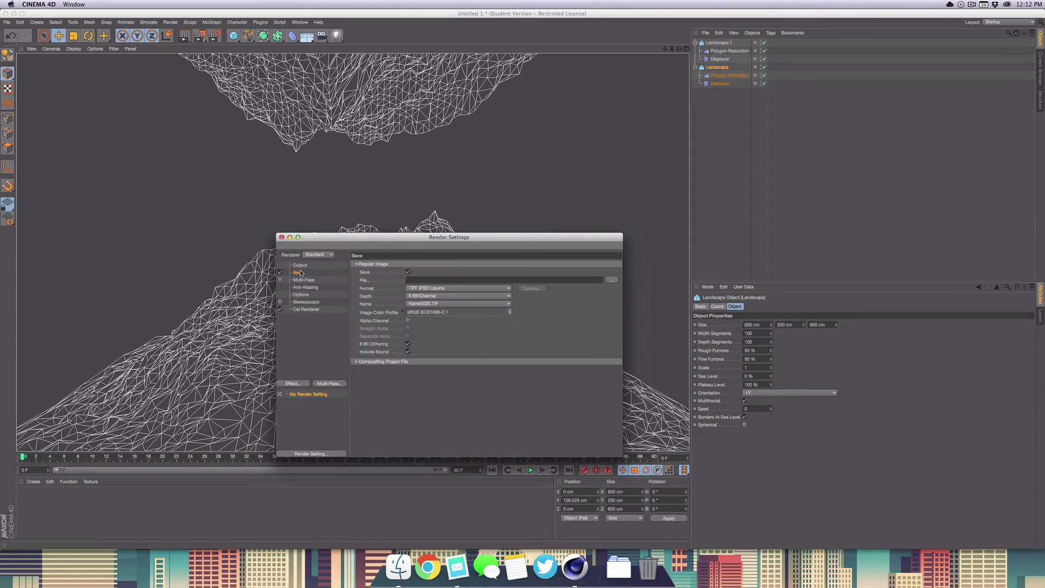
pyautogui.click(425, 289)
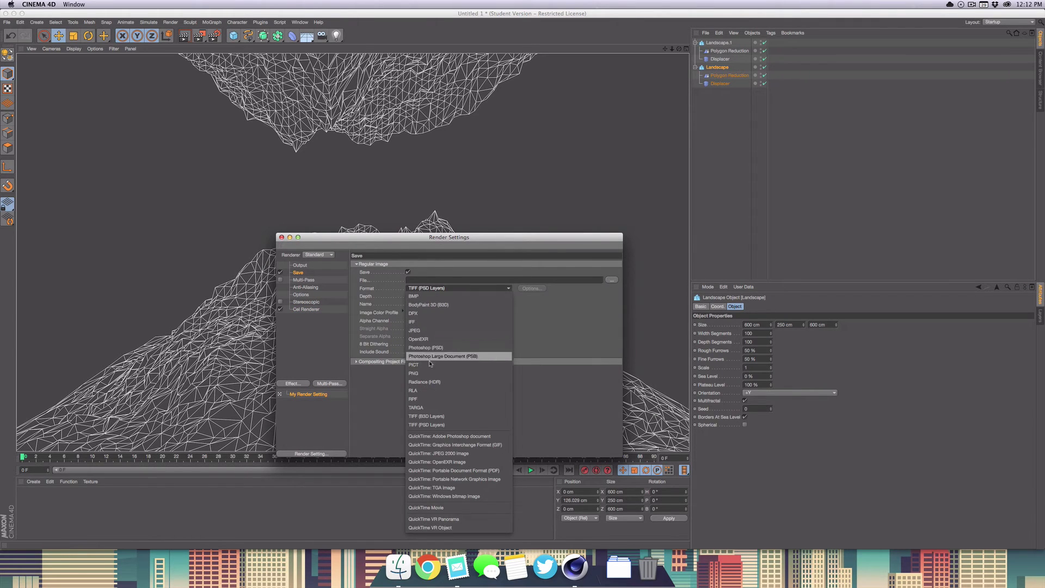
pyautogui.click(427, 330)
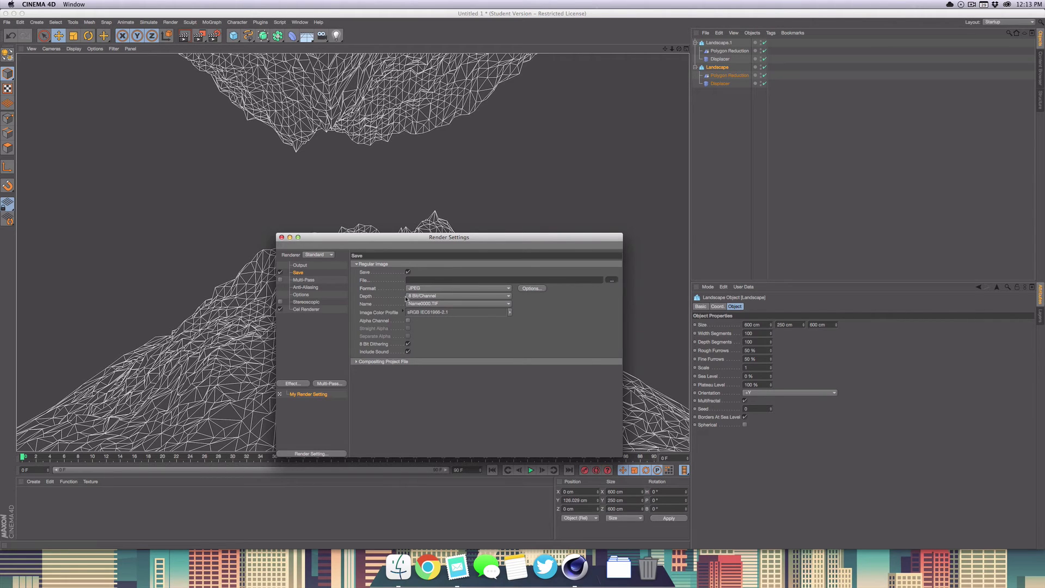
# Set the Desktop as the save location with a file name, then render to the Picture Viewer.
pyautogui.scroll(-2, 419, 228)
pyautogui.click(417, 227)
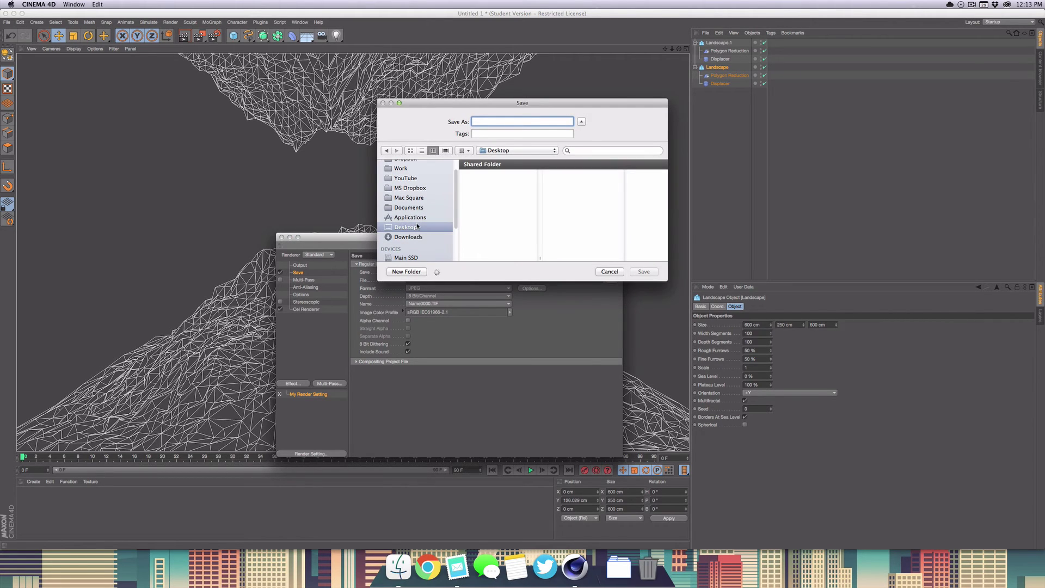
pyautogui.write('Landscape')
pyautogui.press('Return')
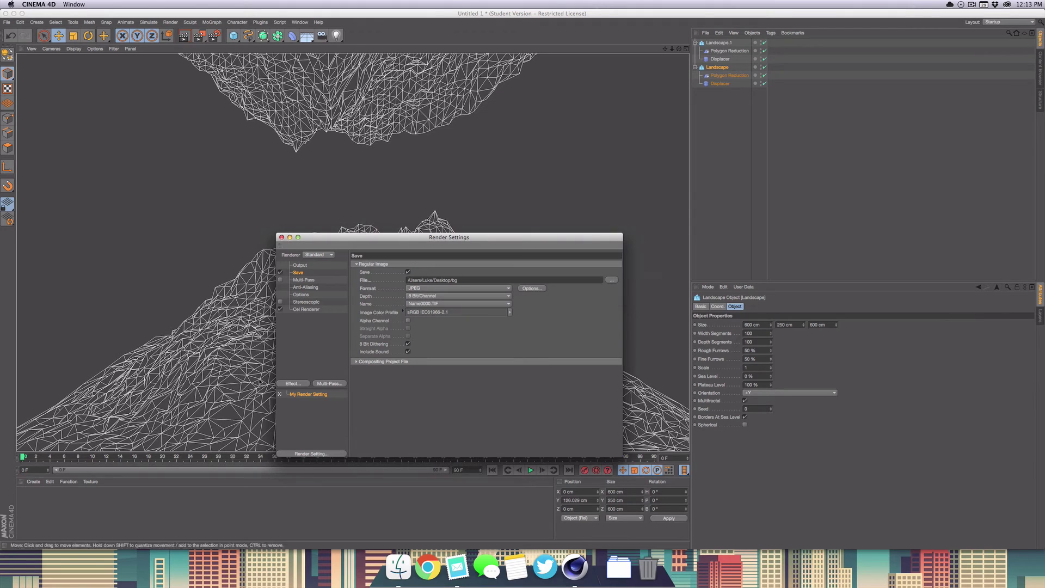
pyautogui.click(281, 237)
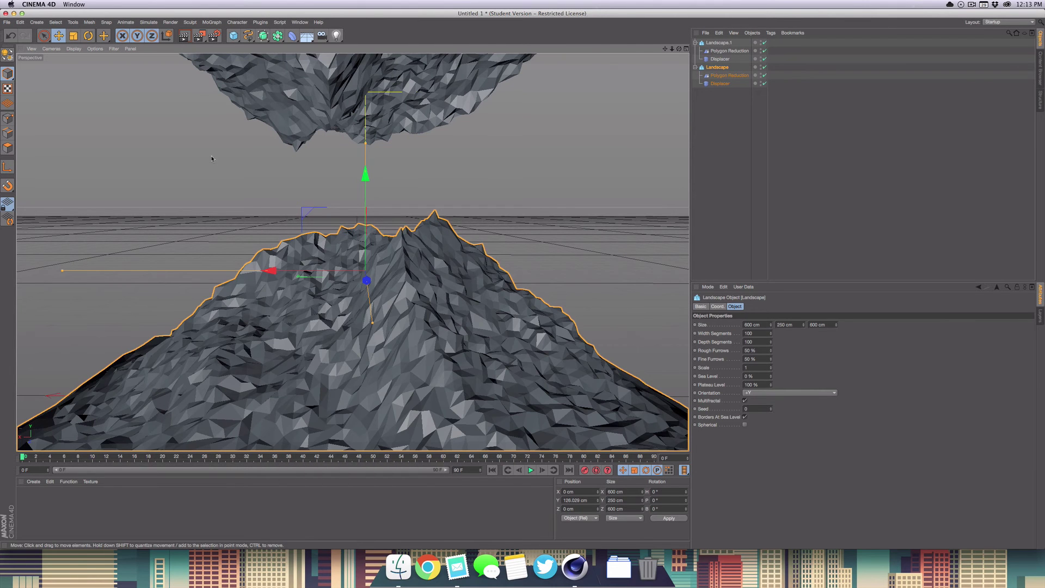
pyautogui.click(200, 39)
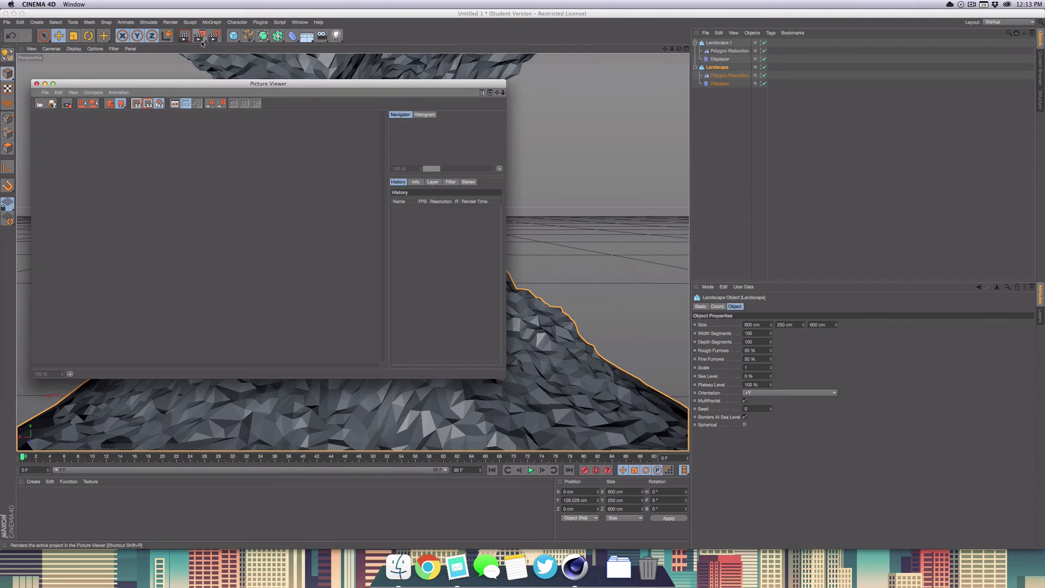
# Browse Finder to the Desktop folder and preview bg.jpg in Quick Look.
pyautogui.click(398, 566)
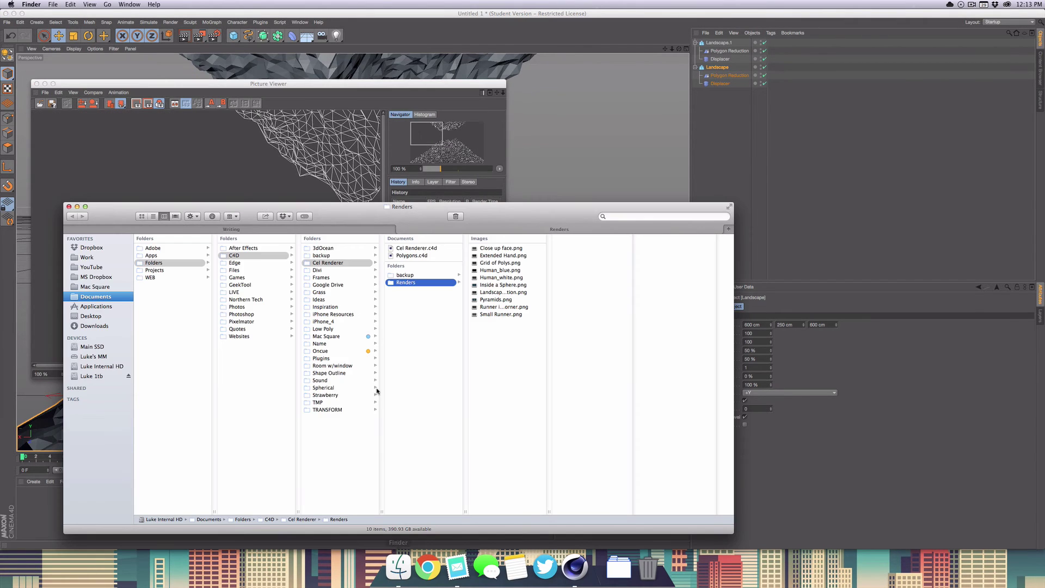
pyautogui.click(96, 286)
pyautogui.click(109, 317)
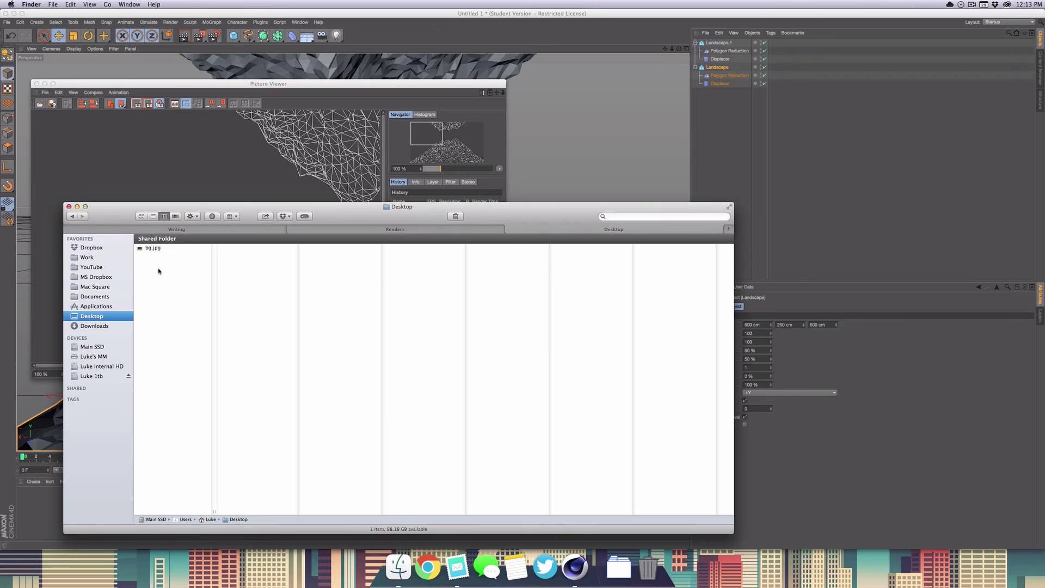
pyautogui.click(158, 250)
pyautogui.press('space')
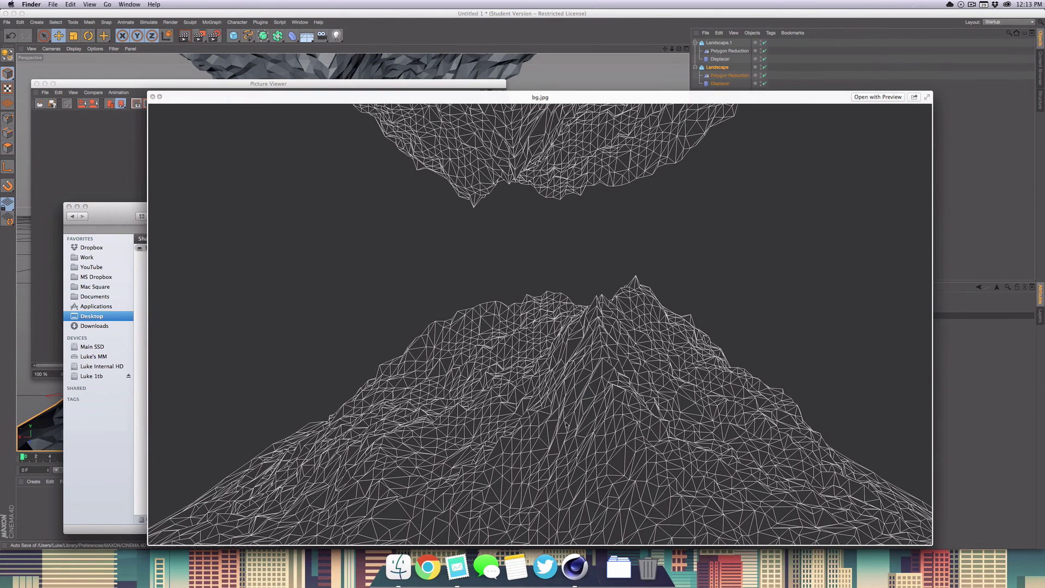